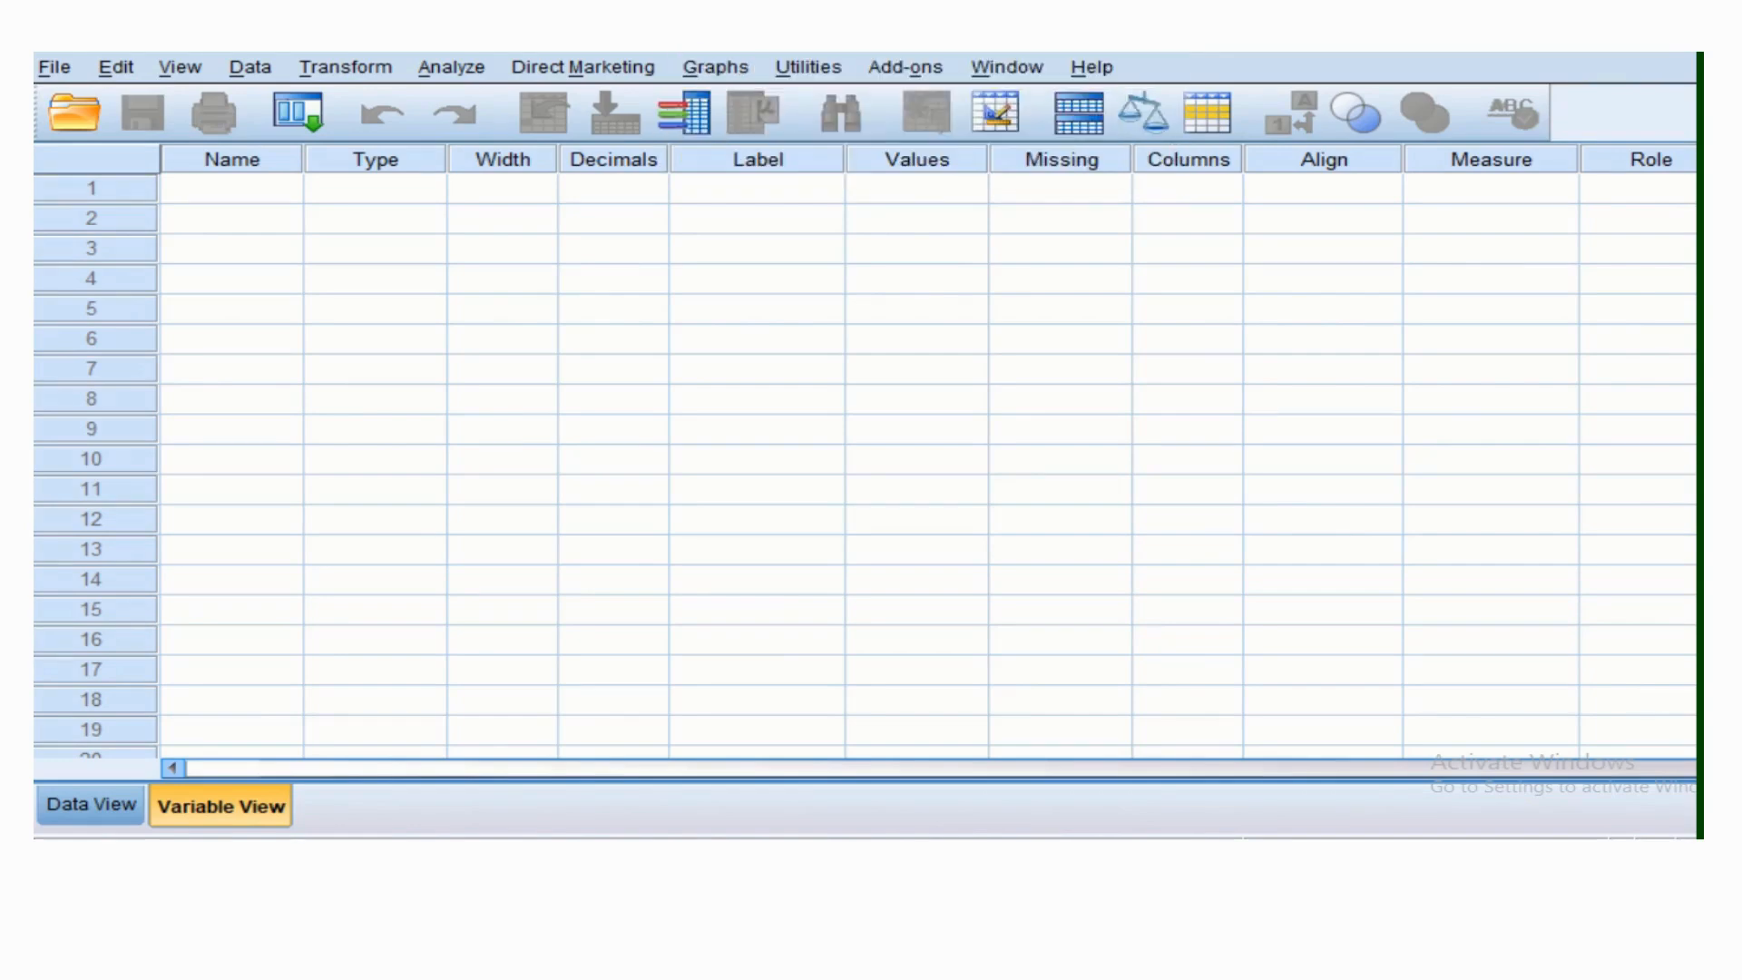
Start opening a data file and browse to the end of the Desktop folder's contents.
{"action": "left_click", "coordinate": [56, 68]}
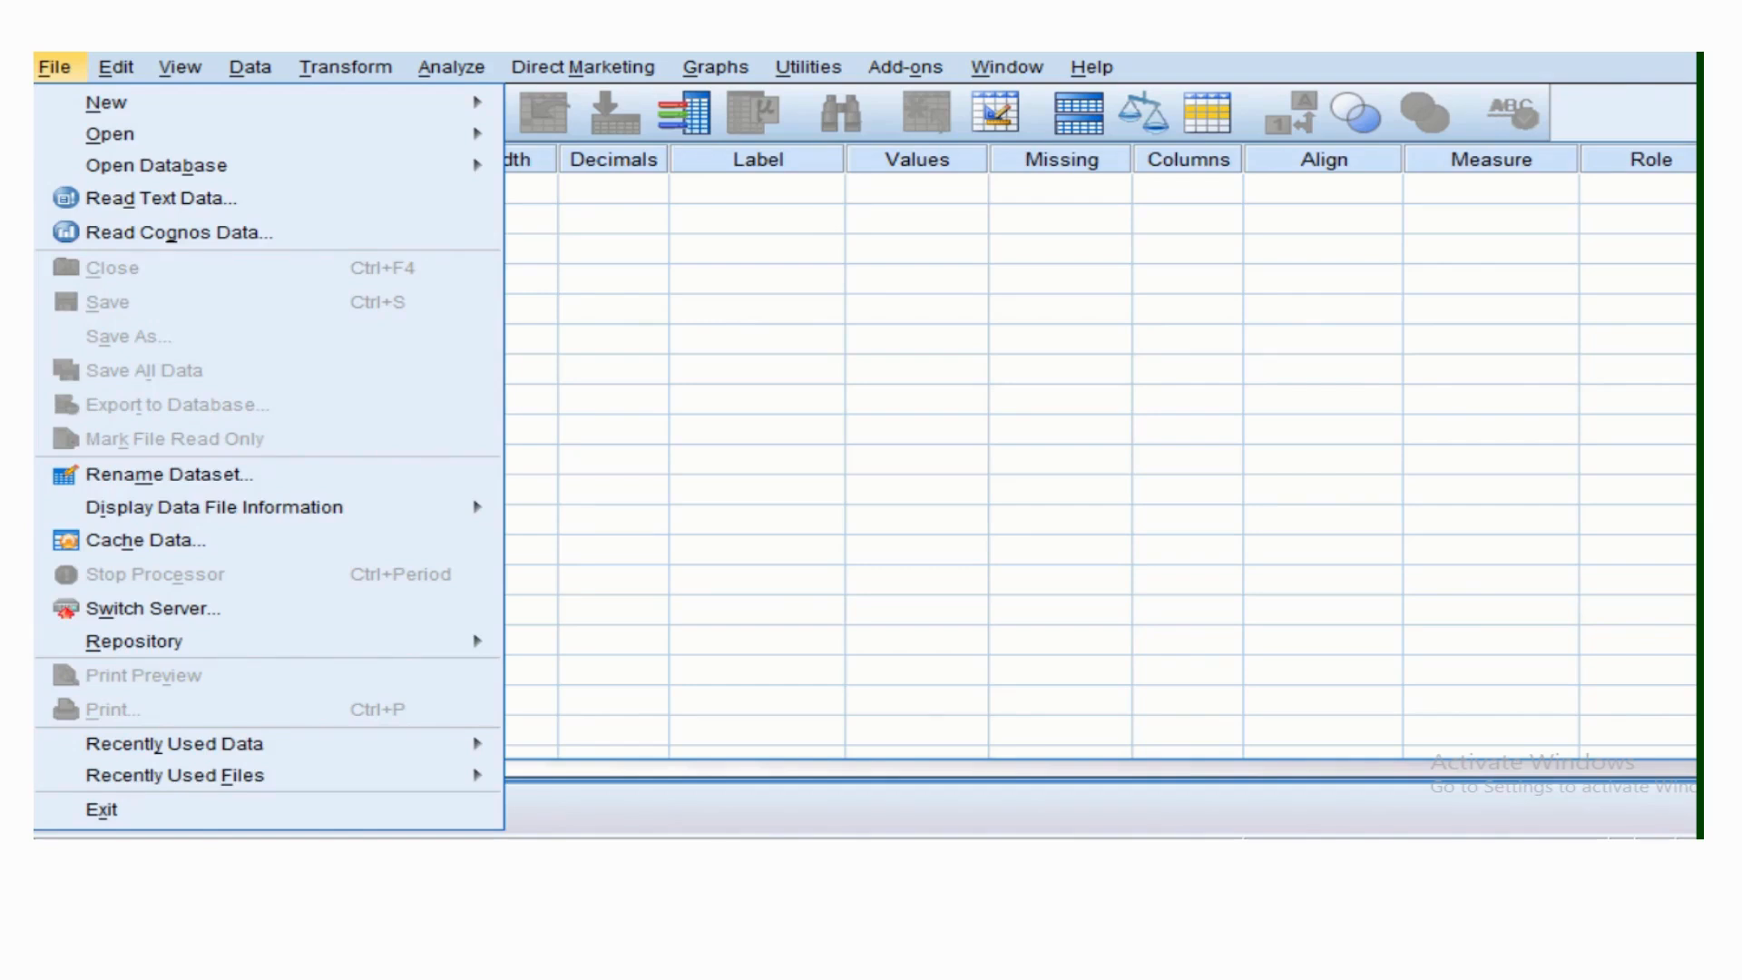
{"action": "mouse_move", "coordinate": [111, 134]}
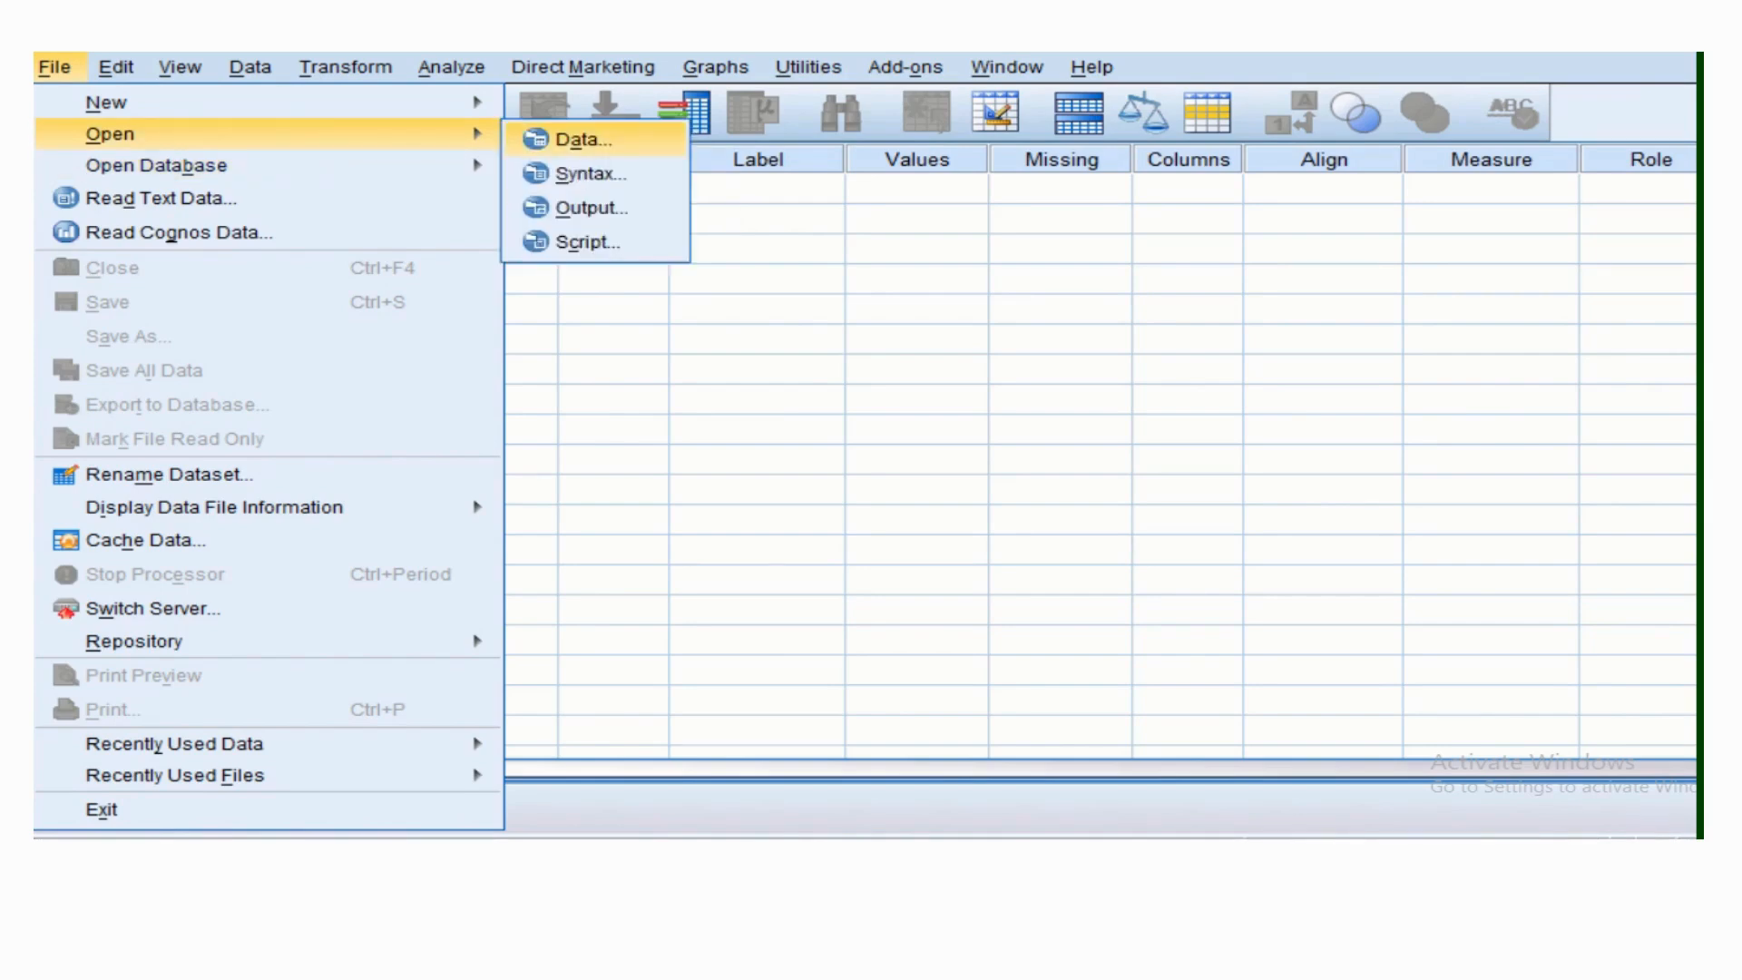
{"action": "left_click", "coordinate": [584, 139]}
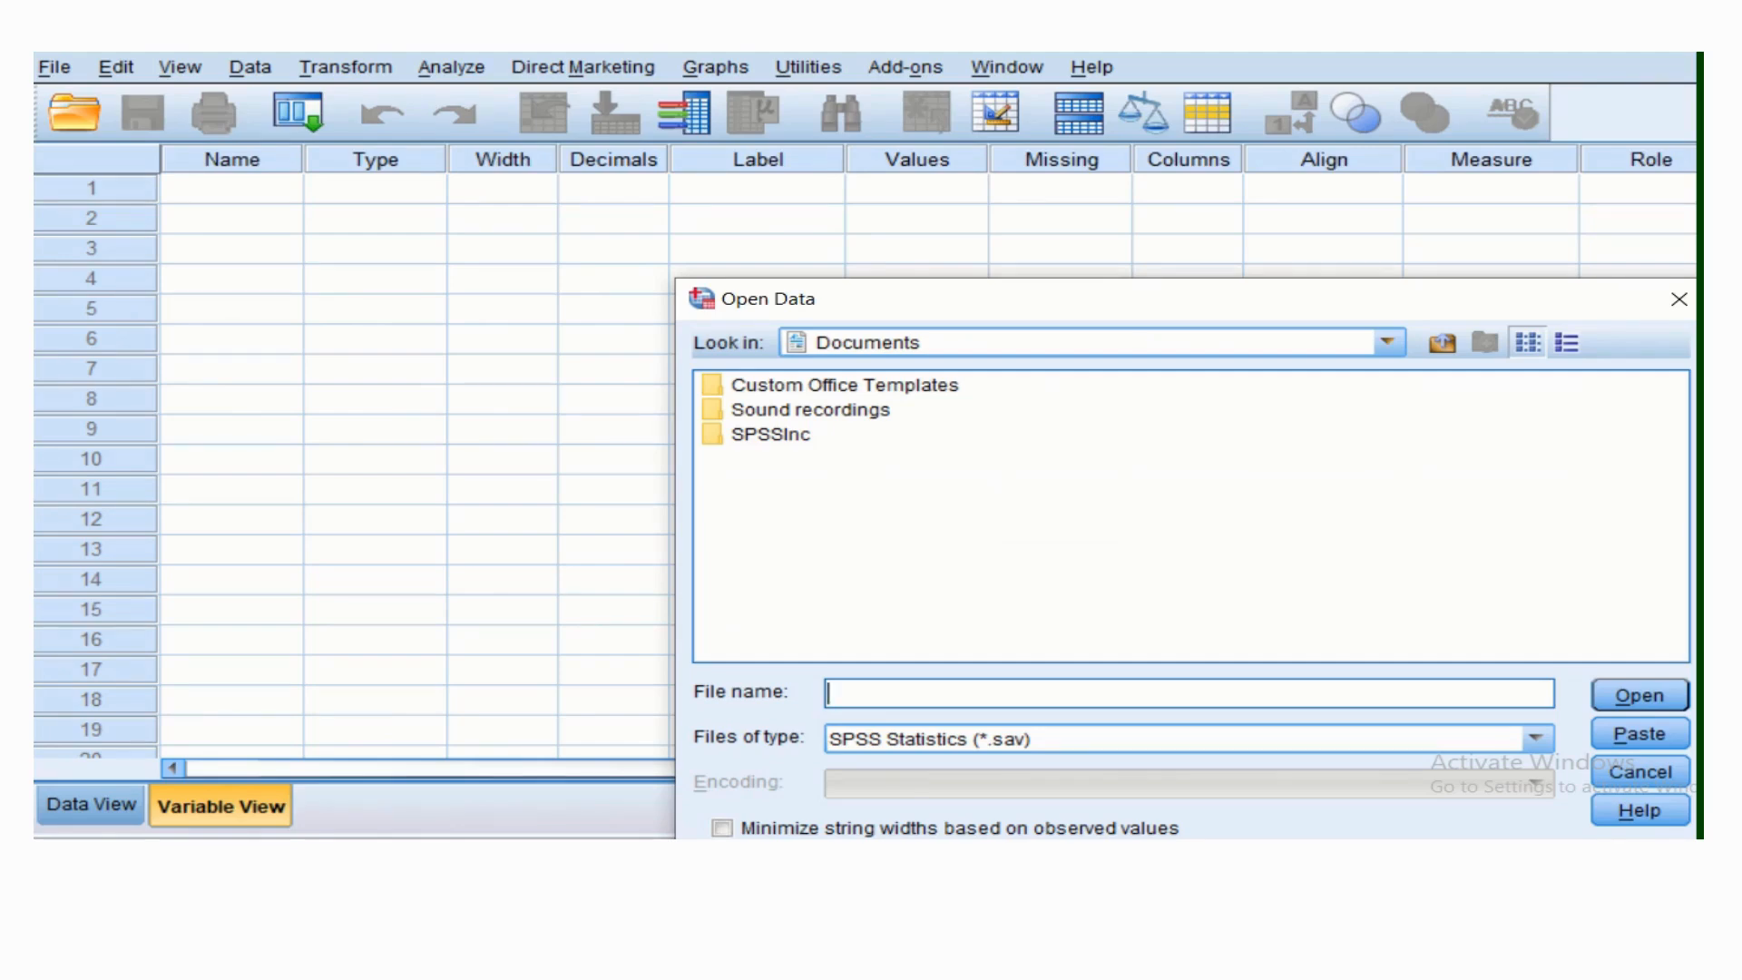
{"action": "left_click", "coordinate": [1387, 342]}
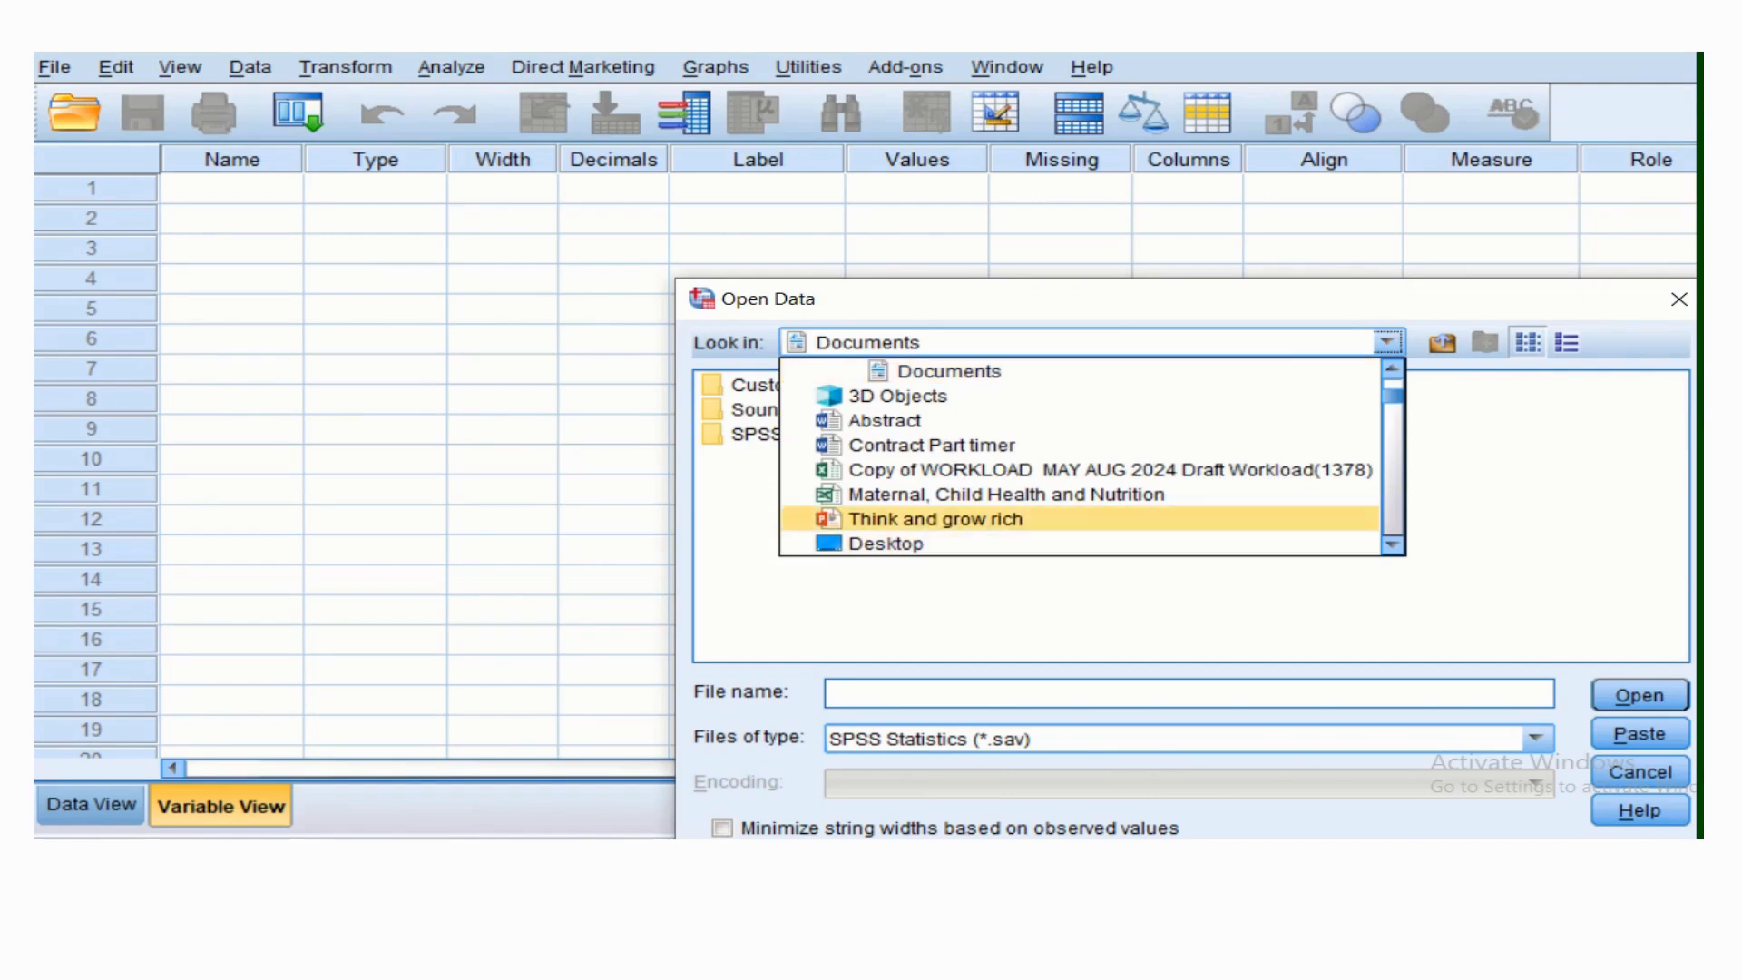
{"action": "left_click", "coordinate": [886, 544]}
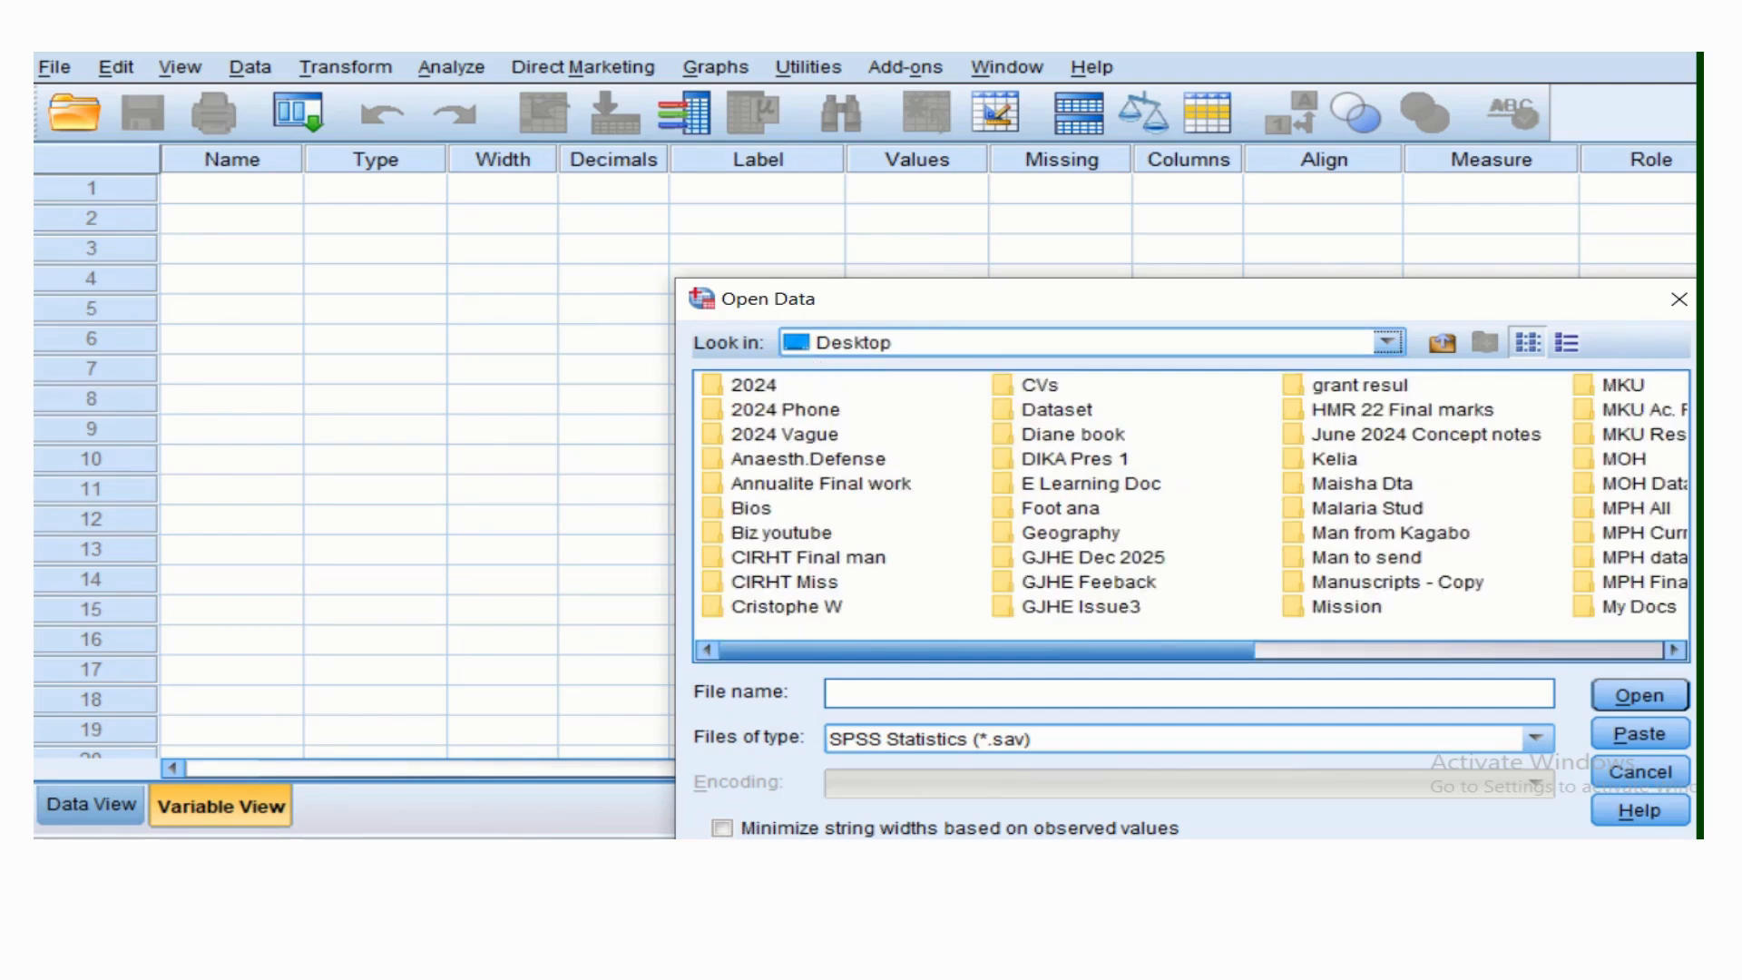
{"action": "mouse_move", "coordinate": [987, 651]}
{"action": "left_mouse_down"}
{"action": "mouse_move", "coordinate": [1050, 651]}
{"action": "mouse_move", "coordinate": [985, 650]}
{"action": "left_mouse_up"}
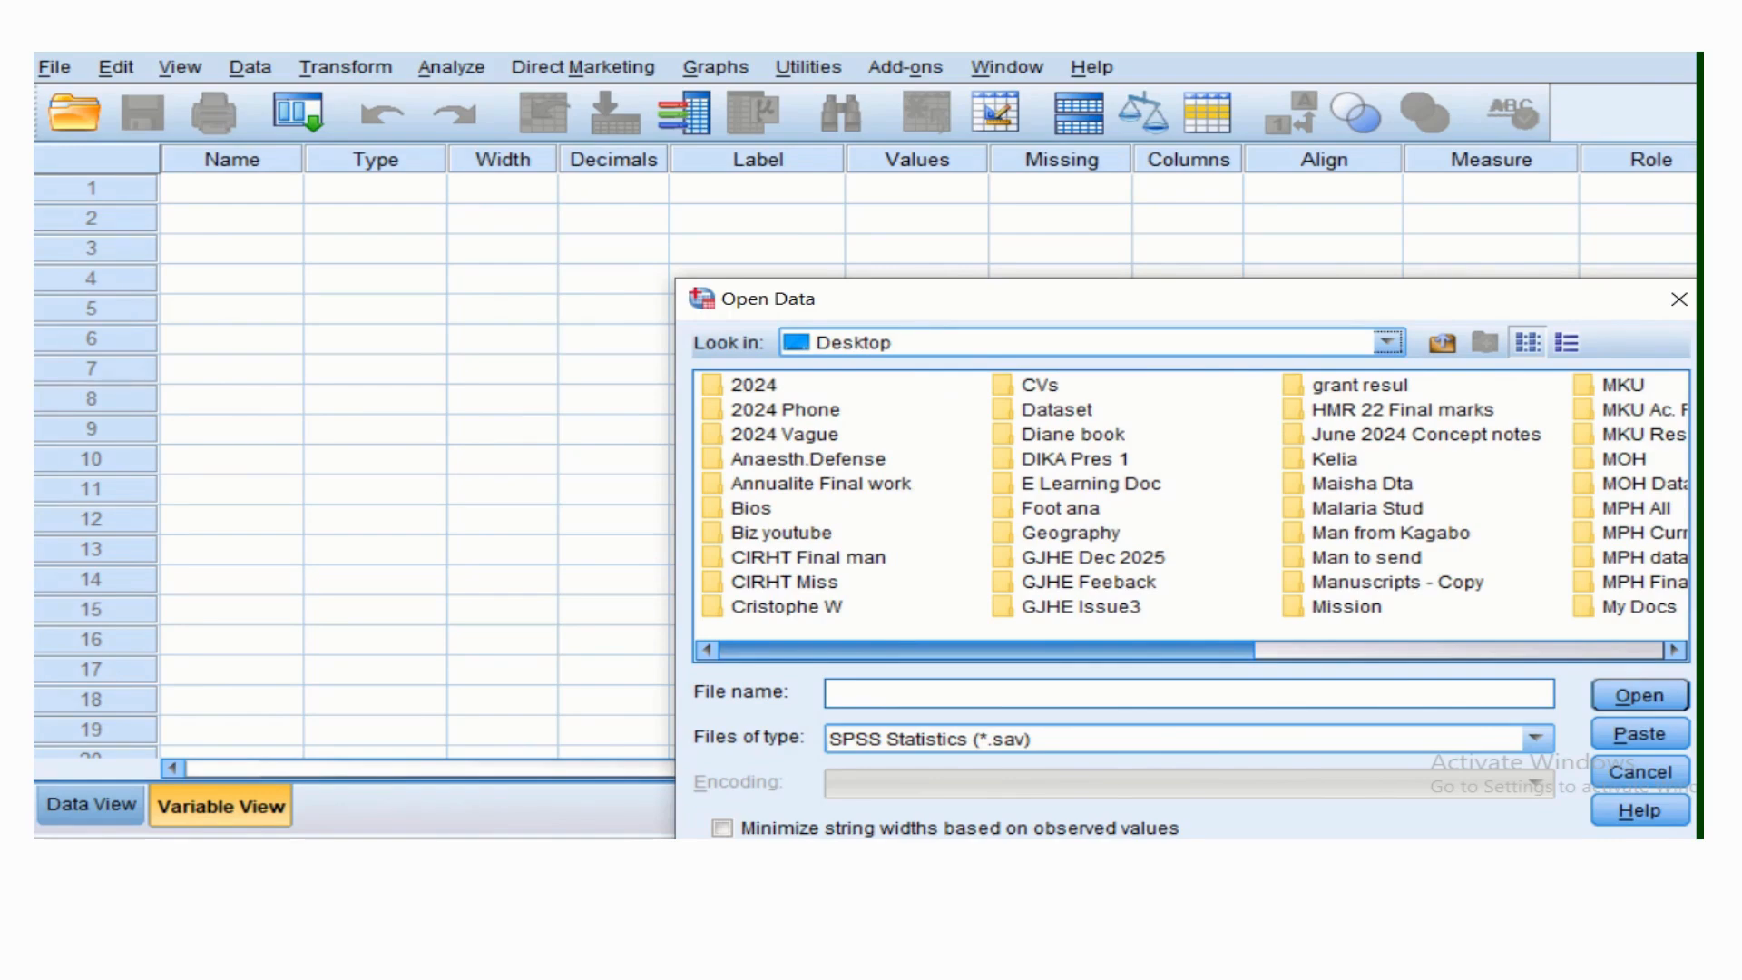
{"action": "left_click_drag", "start_coordinate": [986, 650], "coordinate": [1398, 651]}
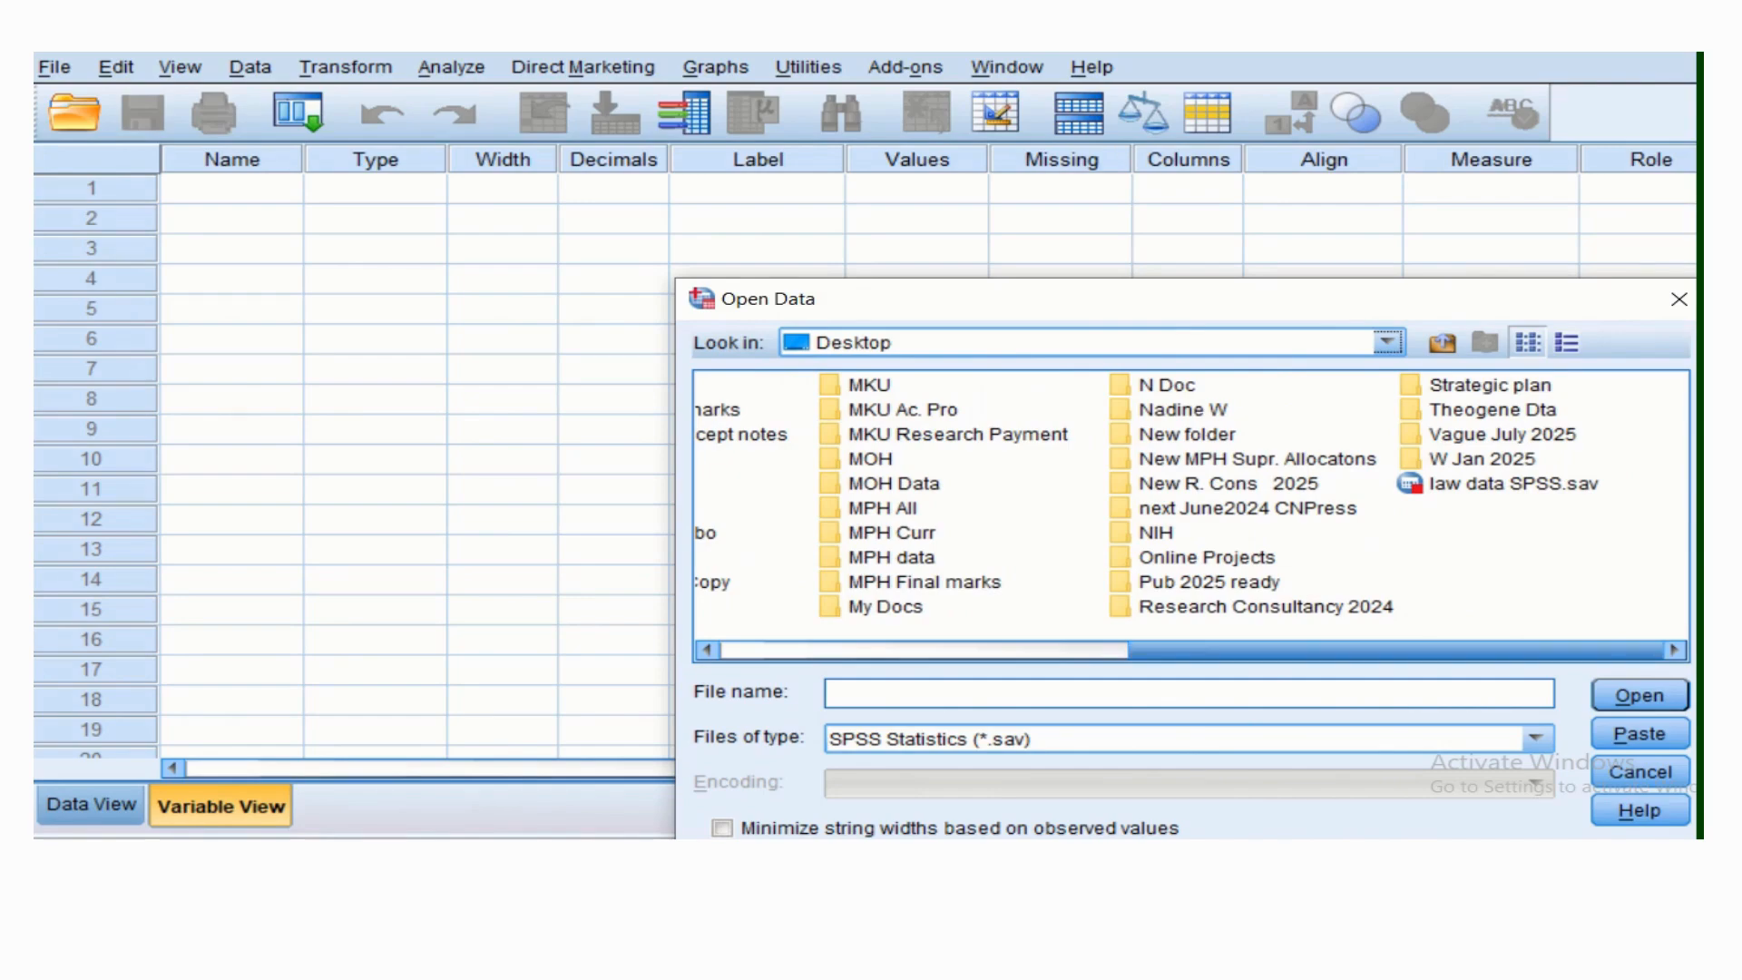
Import the Excel file Low DATA.xlsx using Sheet1, reading the variable names from the first row of data.
{"action": "left_click", "coordinate": [1536, 737]}
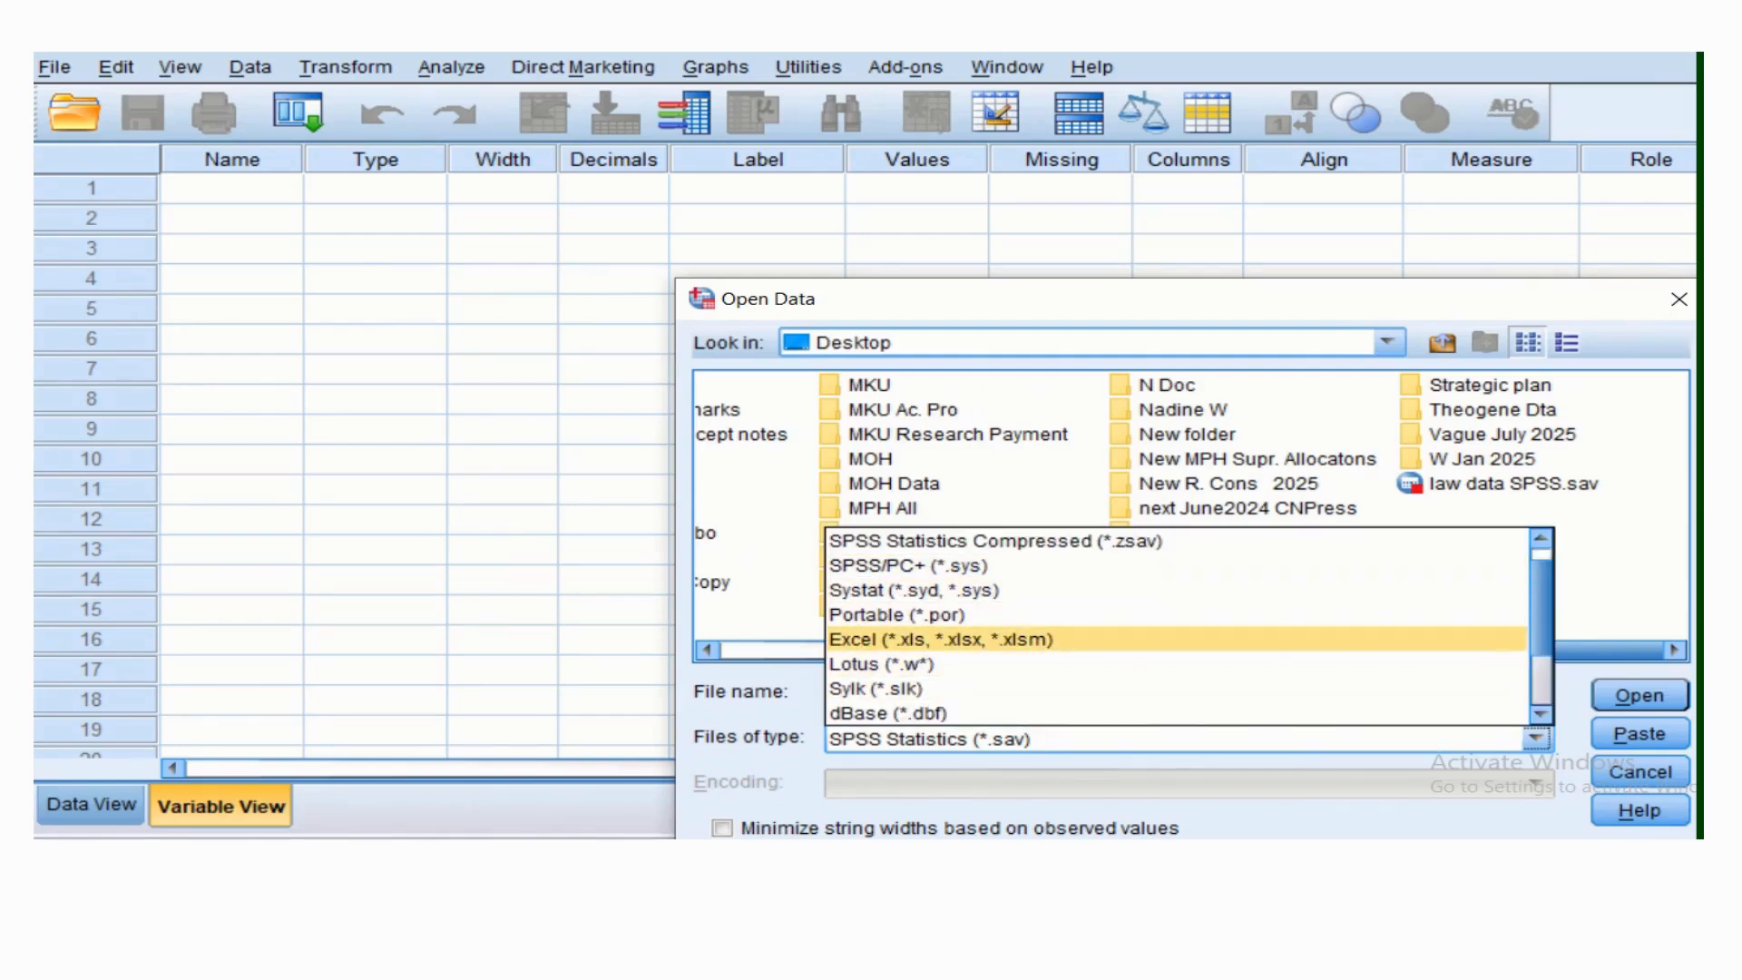
{"action": "left_click", "coordinate": [940, 639]}
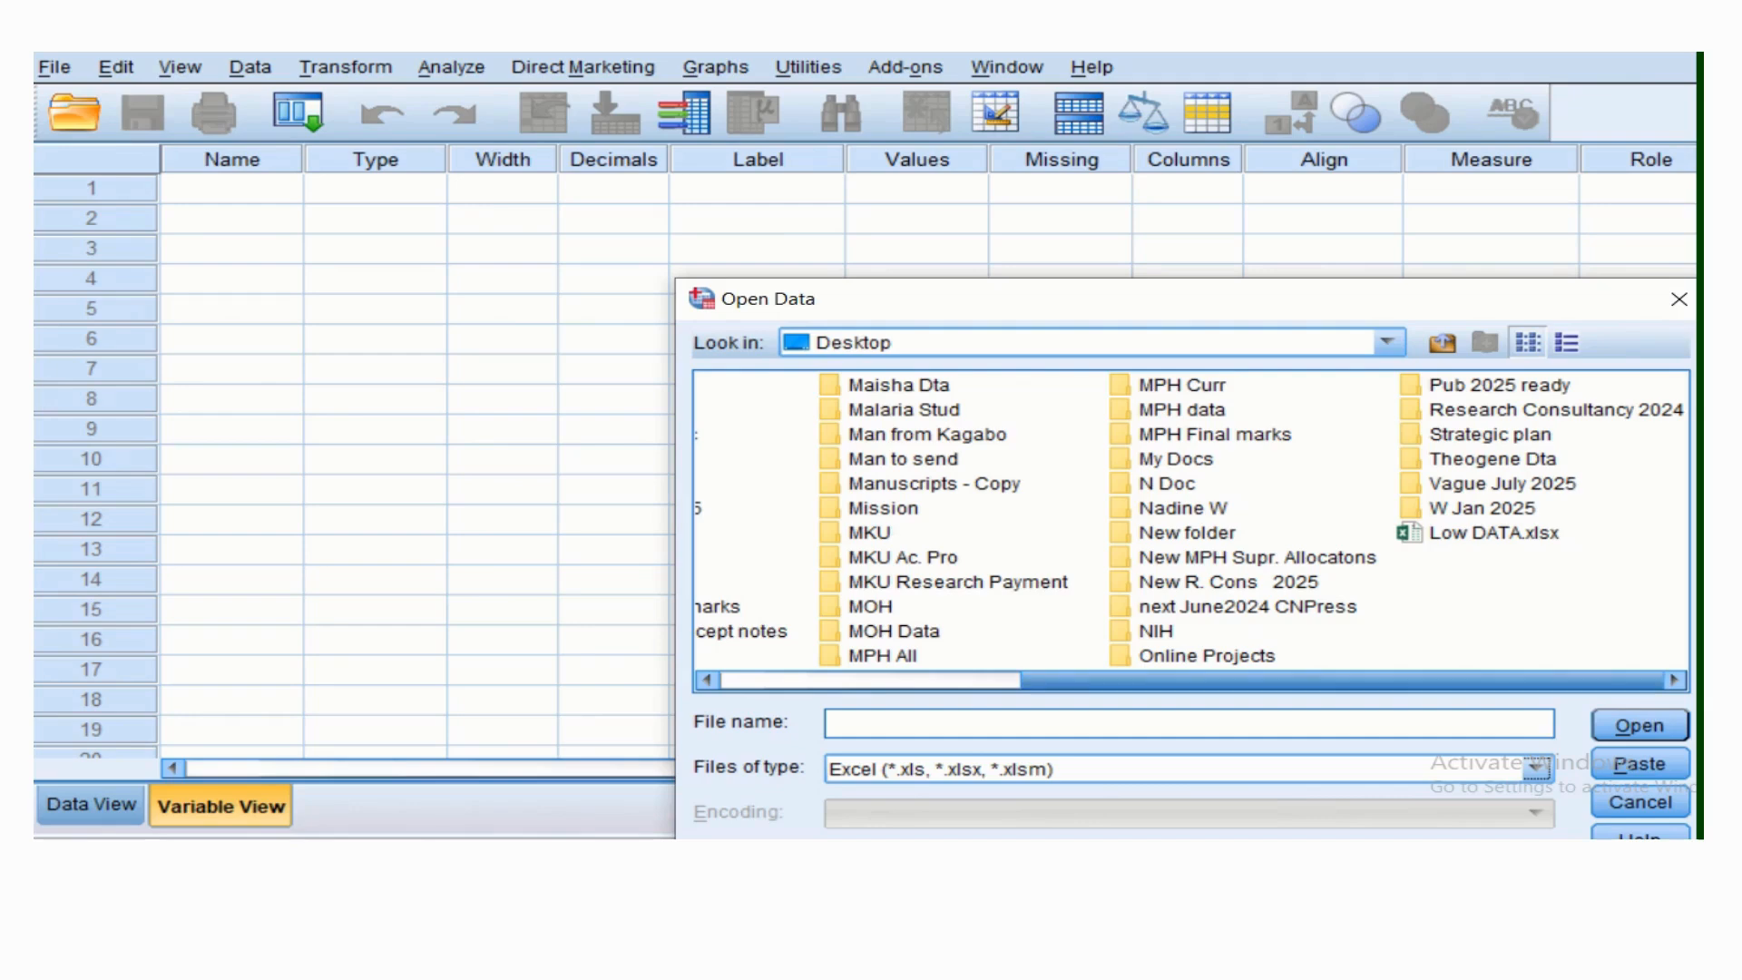
{"action": "mouse_move", "coordinate": [1343, 681]}
{"action": "left_mouse_down"}
{"action": "mouse_move", "coordinate": [1272, 680]}
{"action": "mouse_move", "coordinate": [1343, 681]}
{"action": "left_mouse_up"}
{"action": "left_click", "coordinate": [1494, 533]}
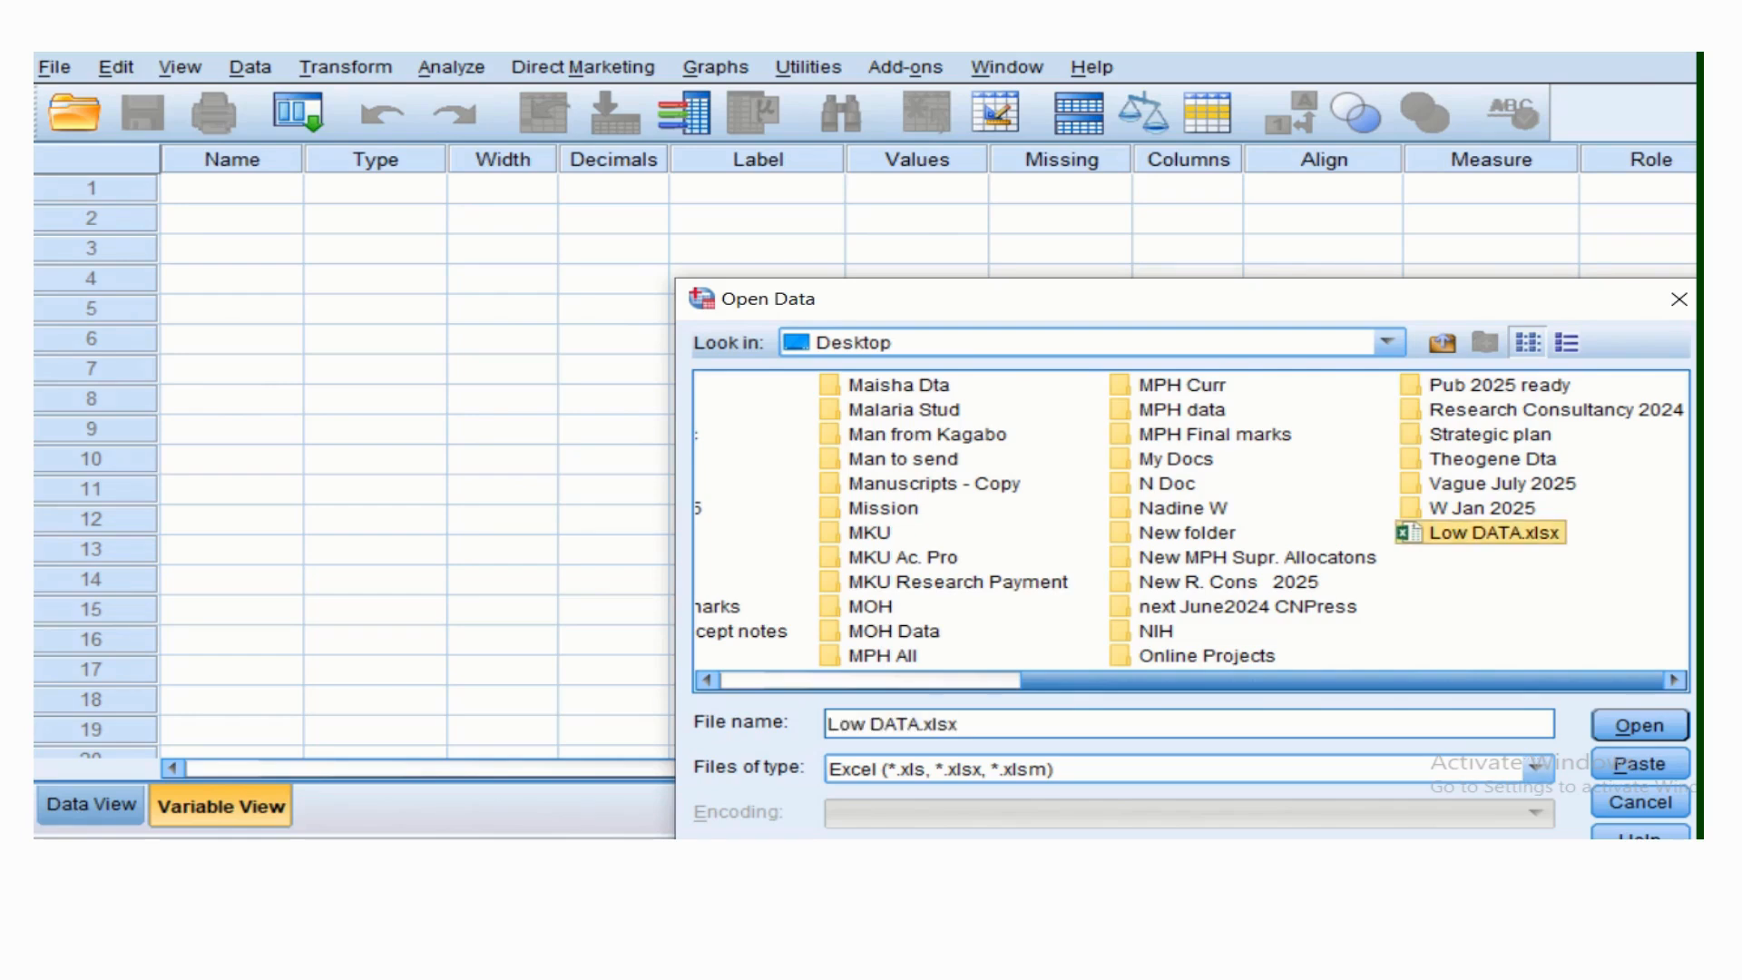
{"action": "key", "text": "Return"}
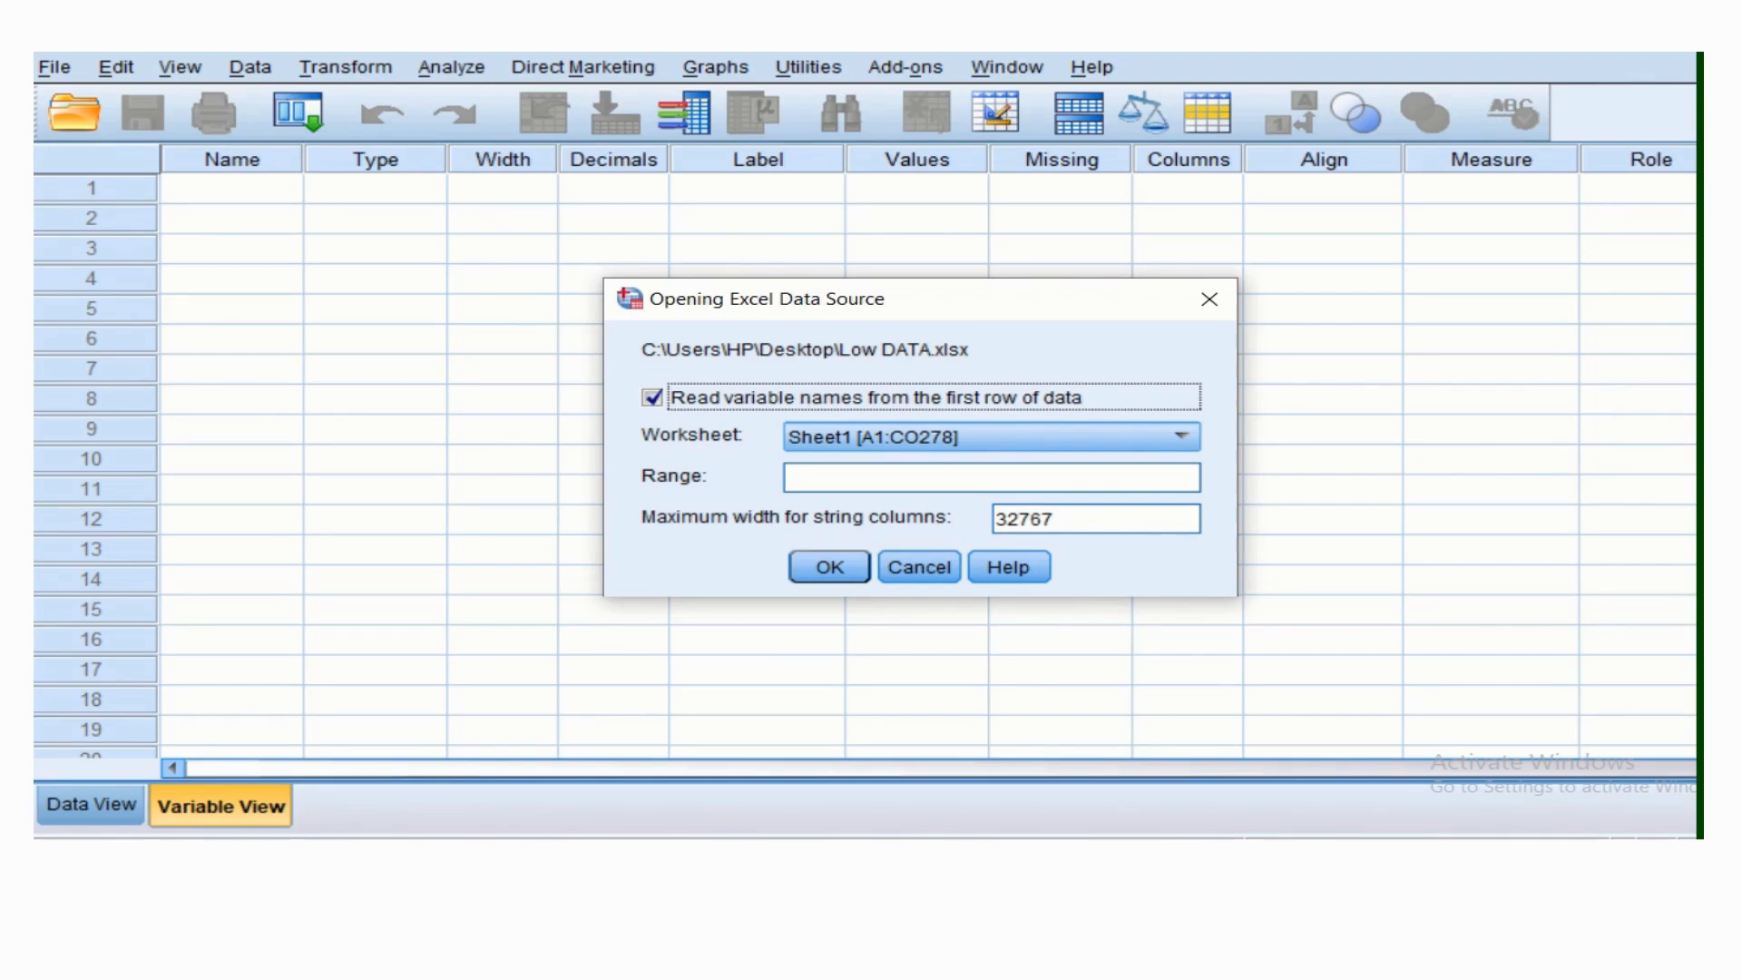
{"action": "key", "text": "Return"}
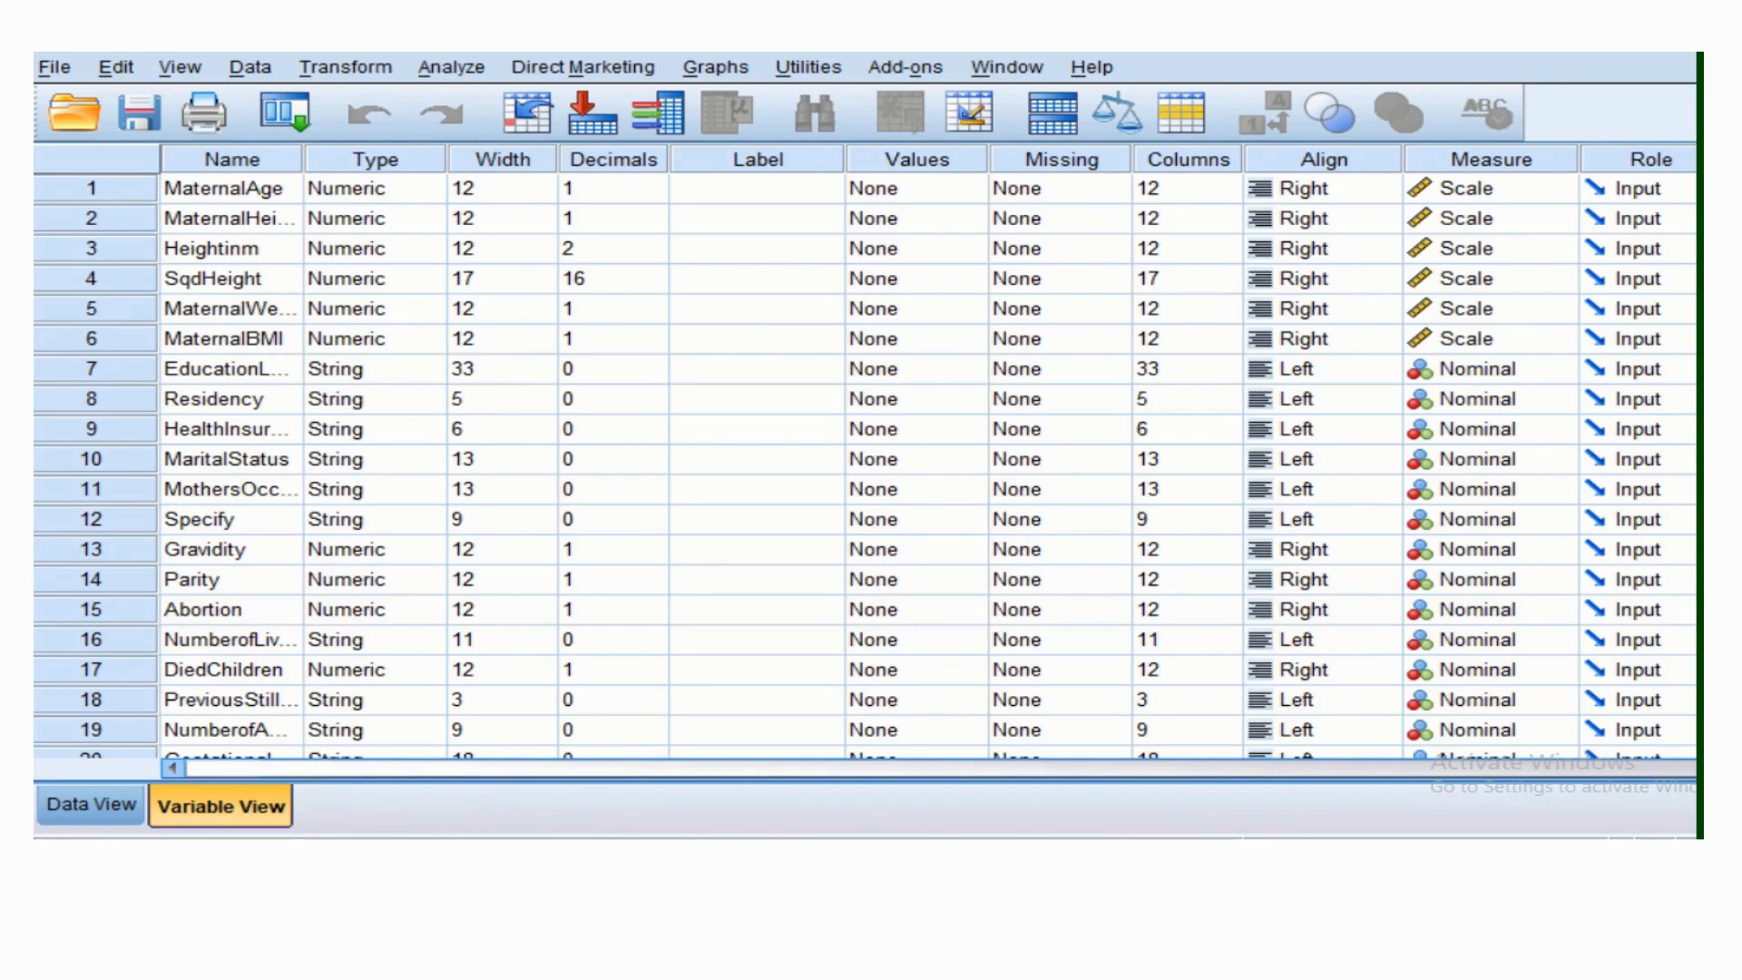
Inspect the imported MaternalAge column in the data view, then return to the variable definitions.
{"action": "left_click", "coordinate": [92, 805]}
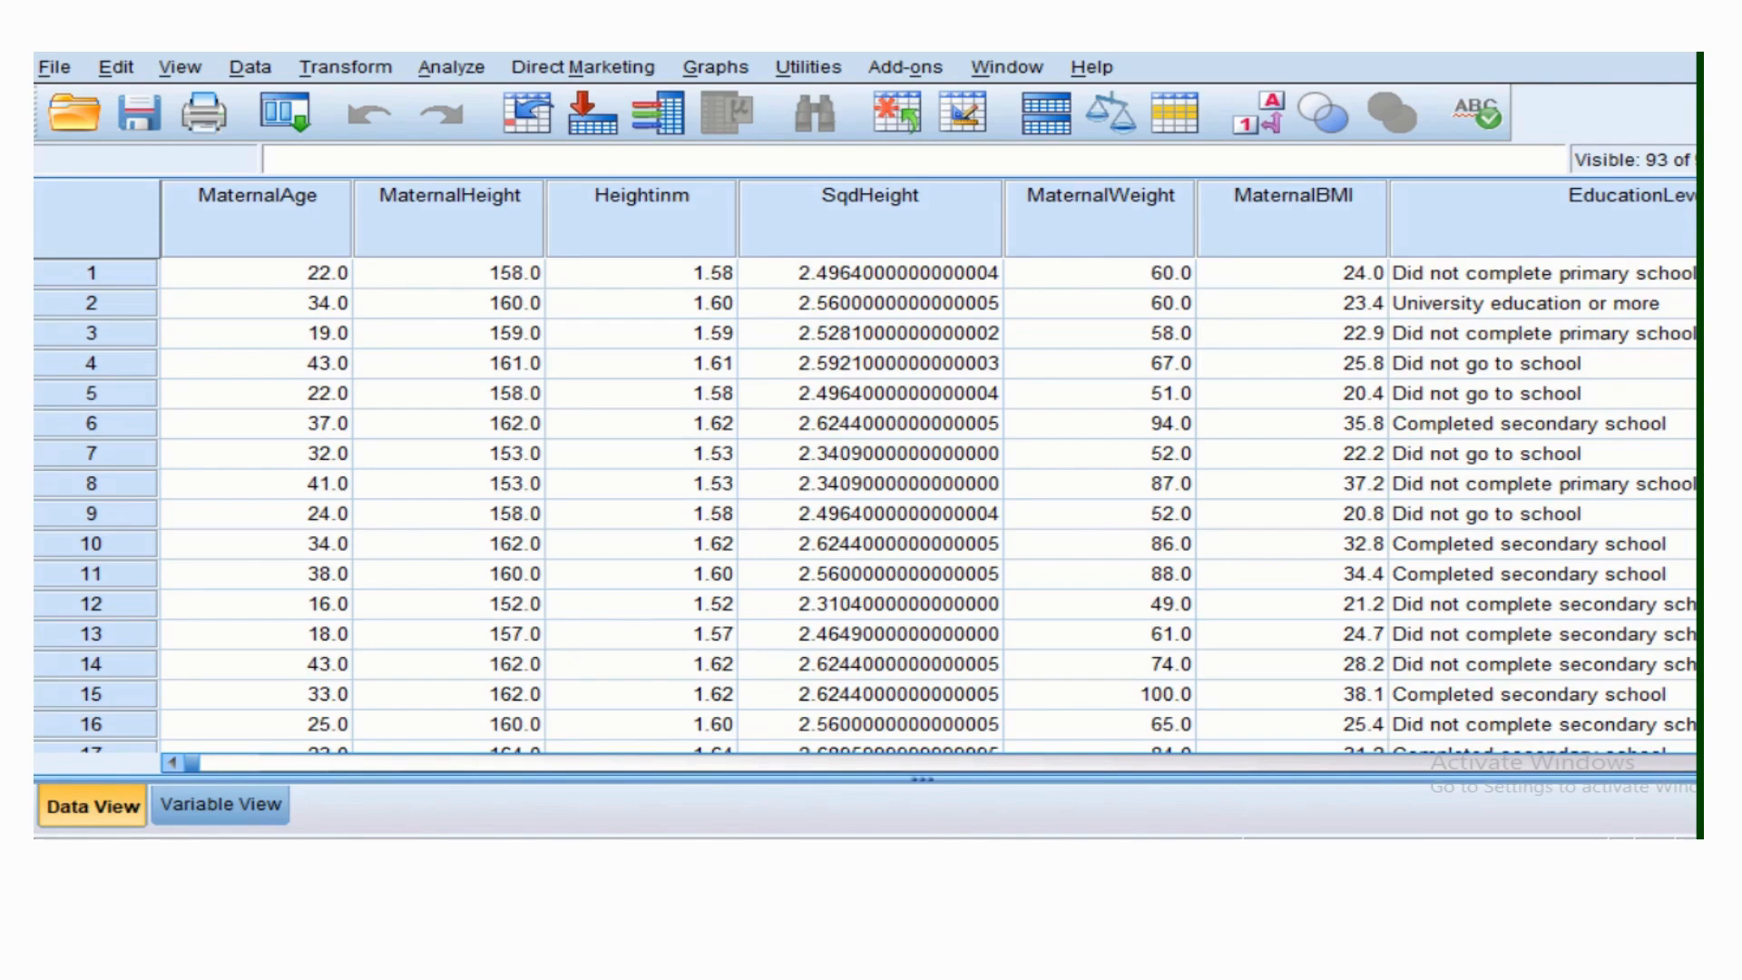
{"action": "left_click", "coordinate": [256, 196]}
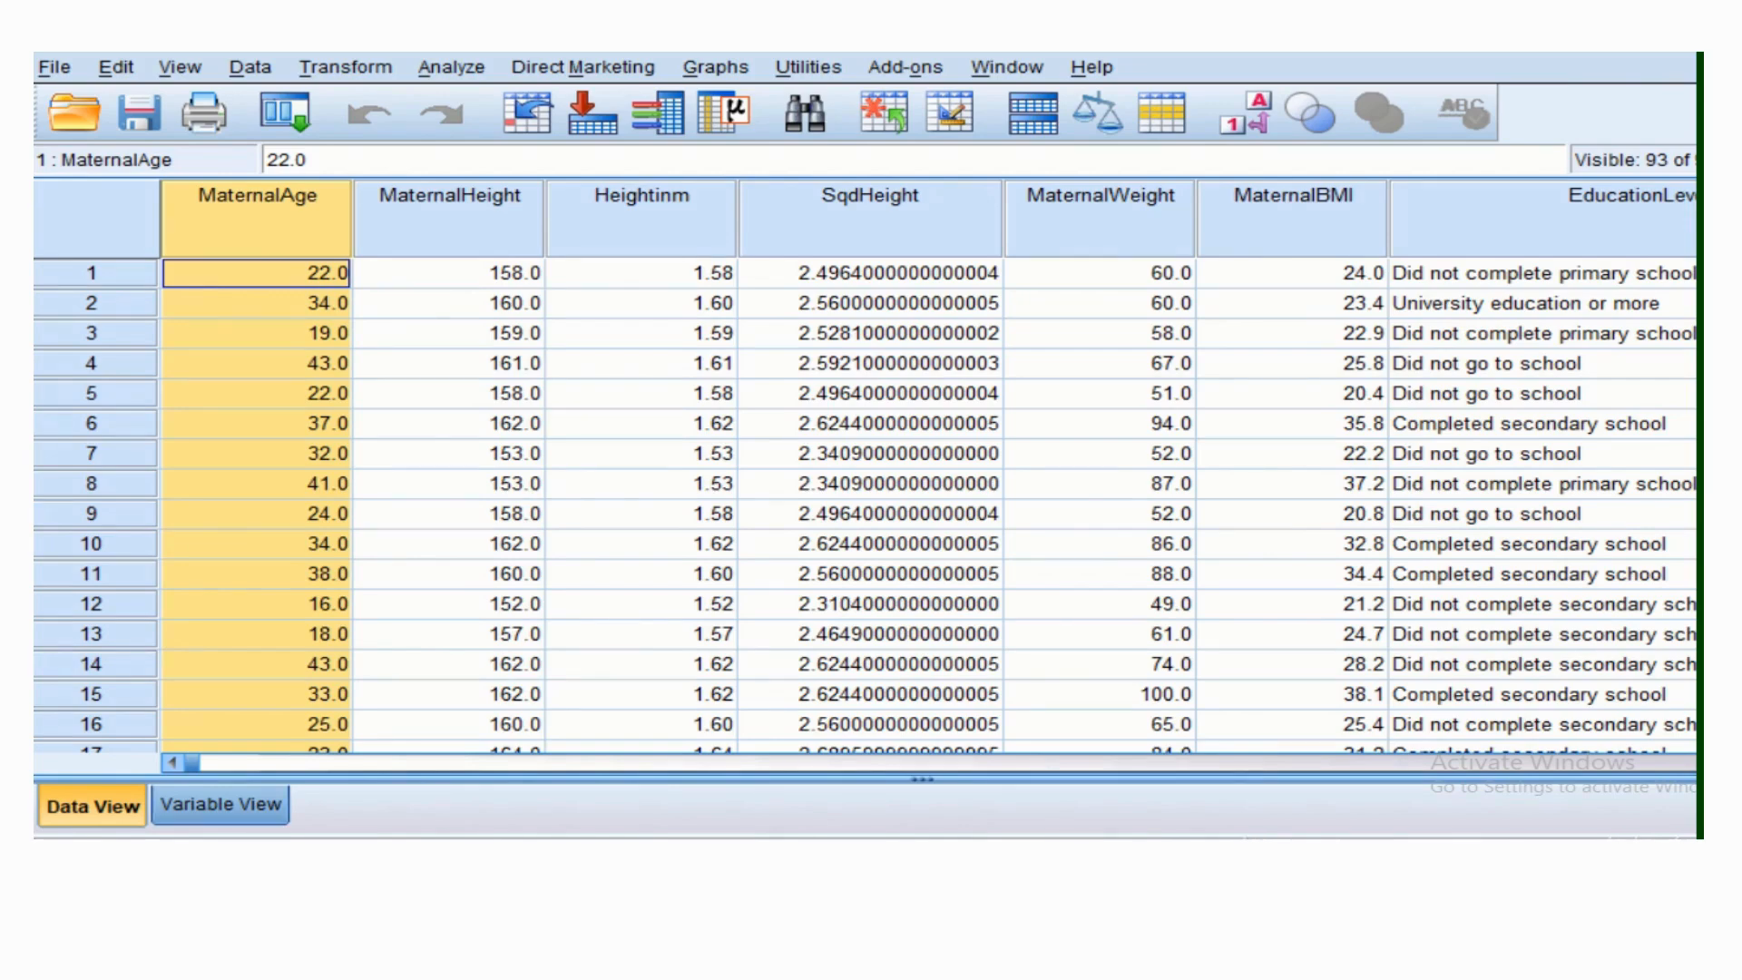
{"action": "left_click", "coordinate": [220, 805]}
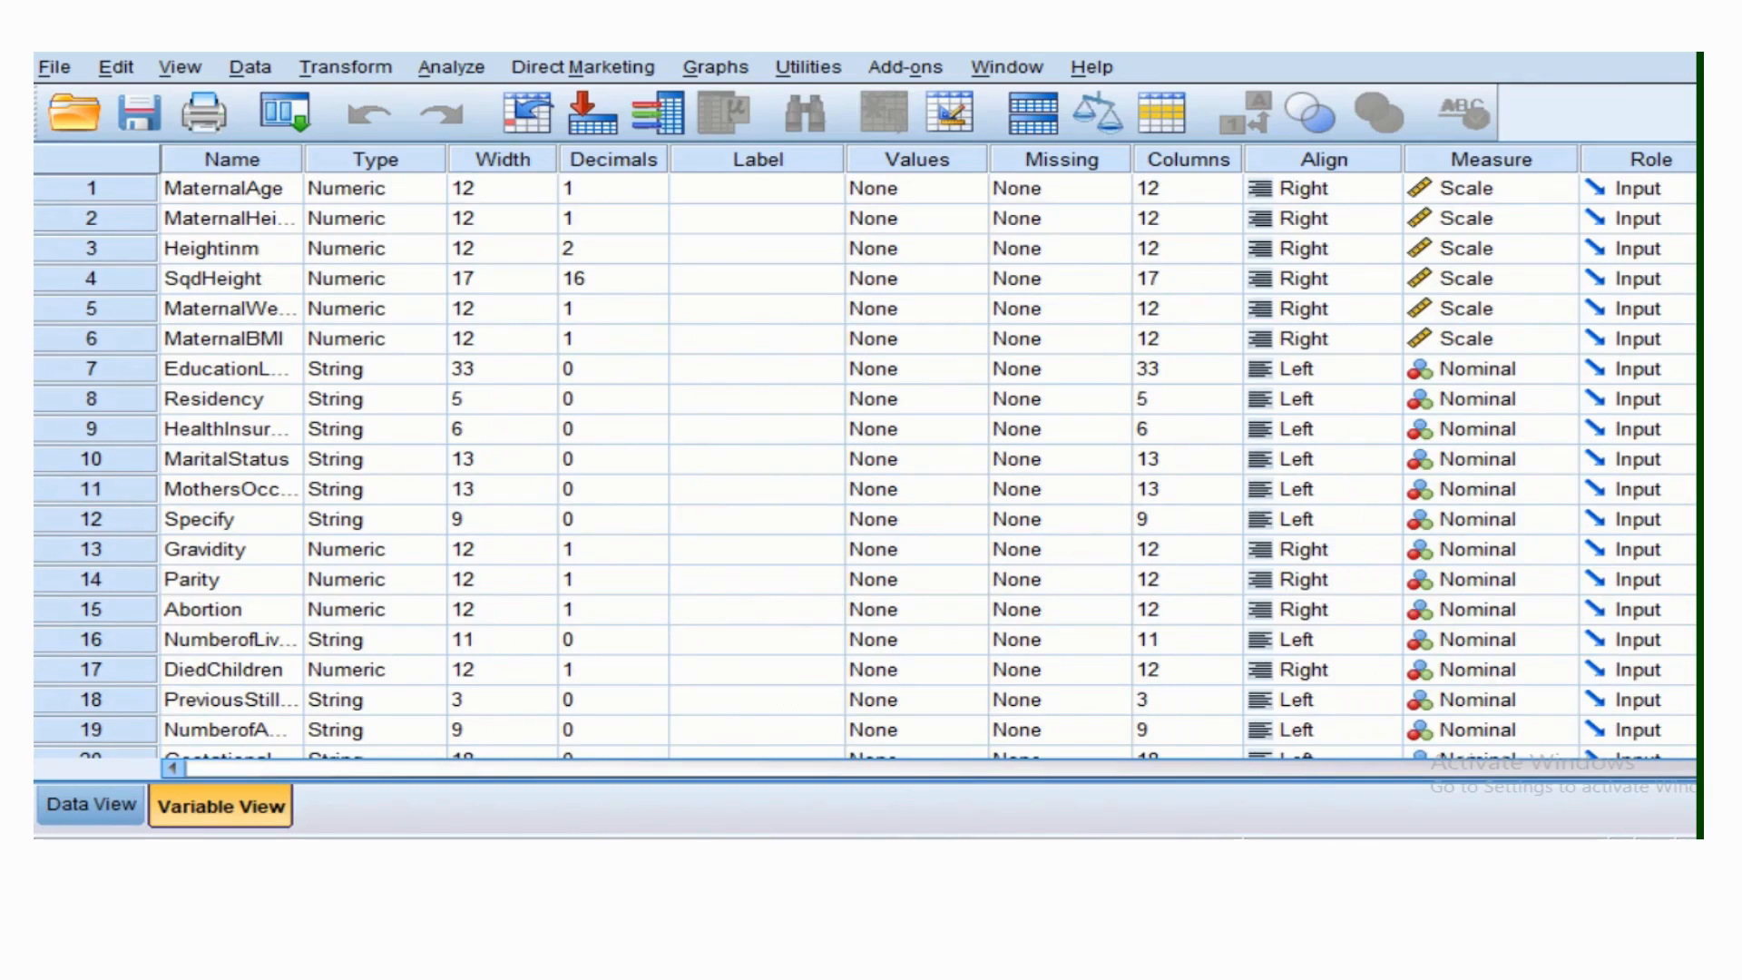
Set the number of decimals for the MaternalAge variable to 0.
{"action": "left_click", "coordinate": [91, 189]}
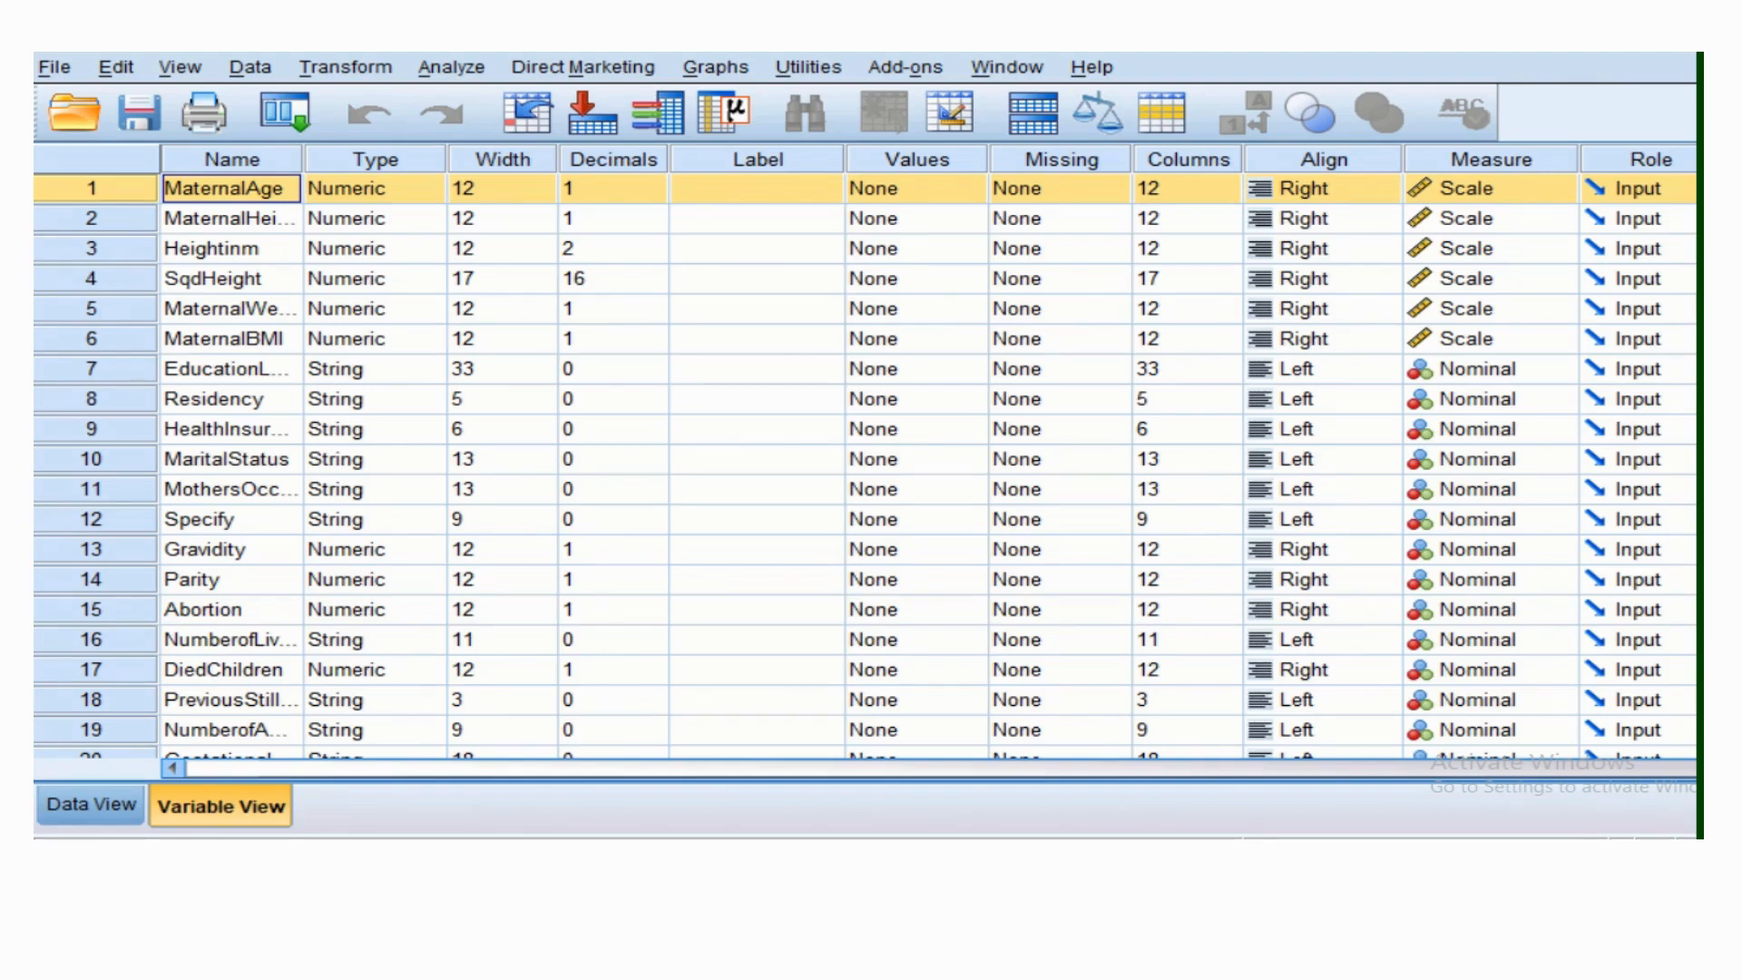
{"action": "left_click", "coordinate": [610, 189]}
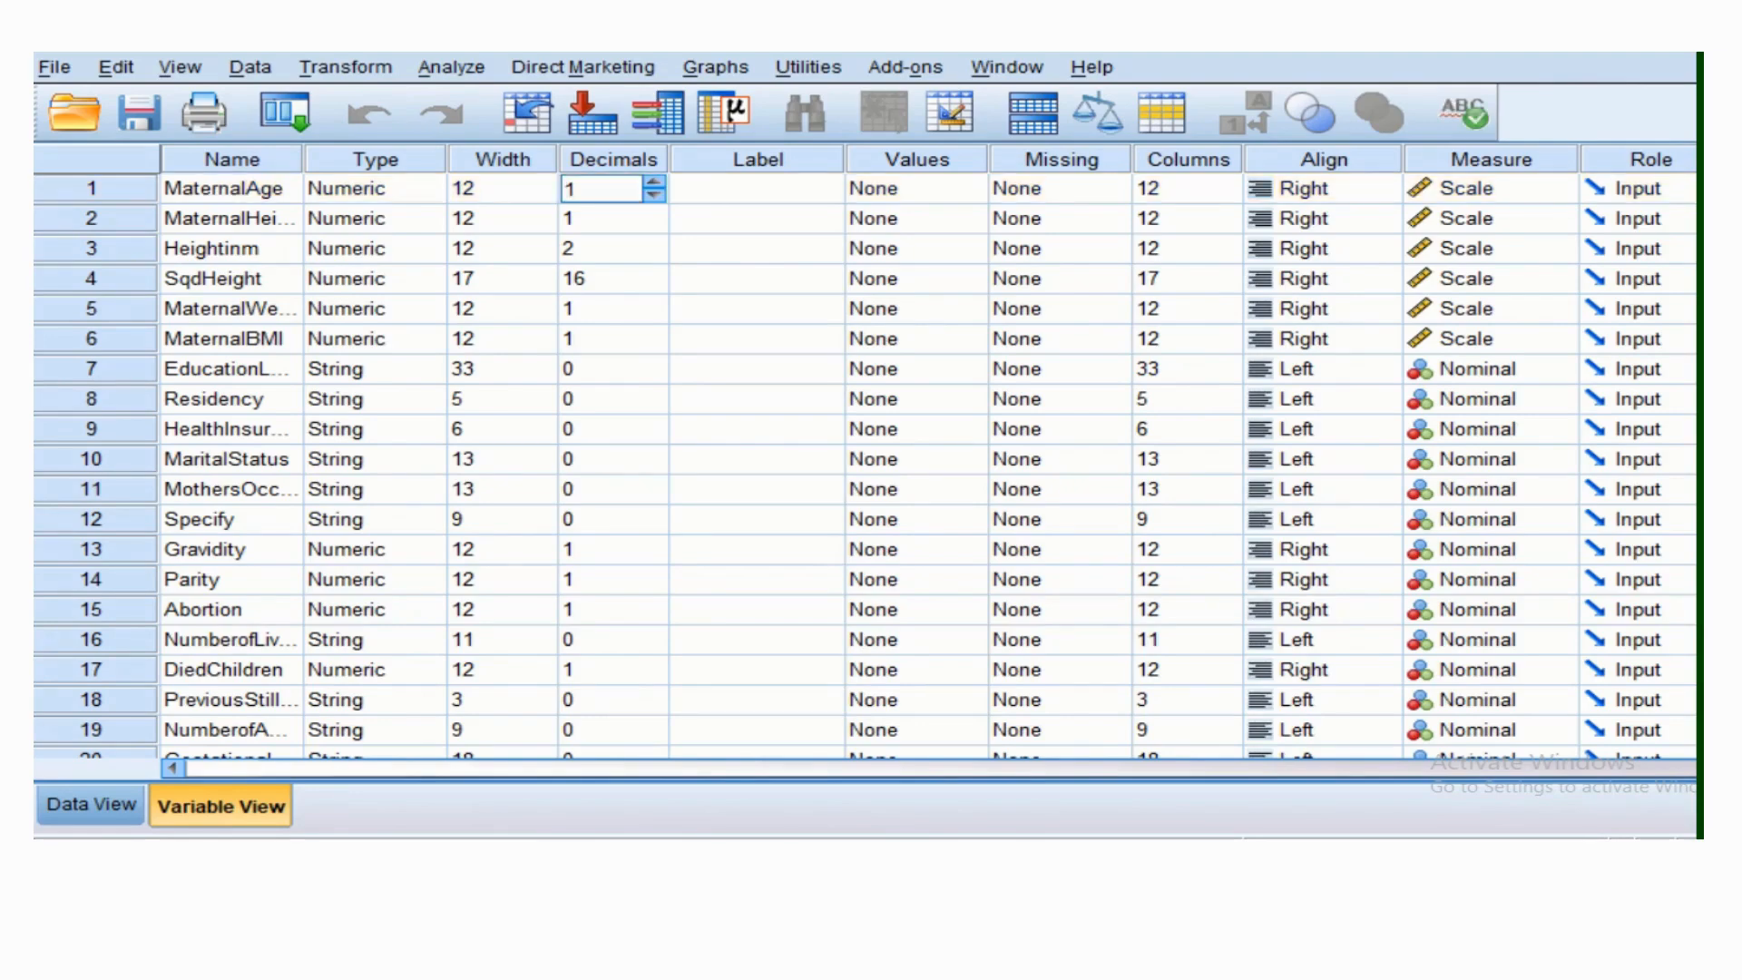
{"action": "left_click", "coordinate": [654, 195]}
Give the MaternalAge variable the label "Maternal age".
{"action": "left_click", "coordinate": [756, 188]}
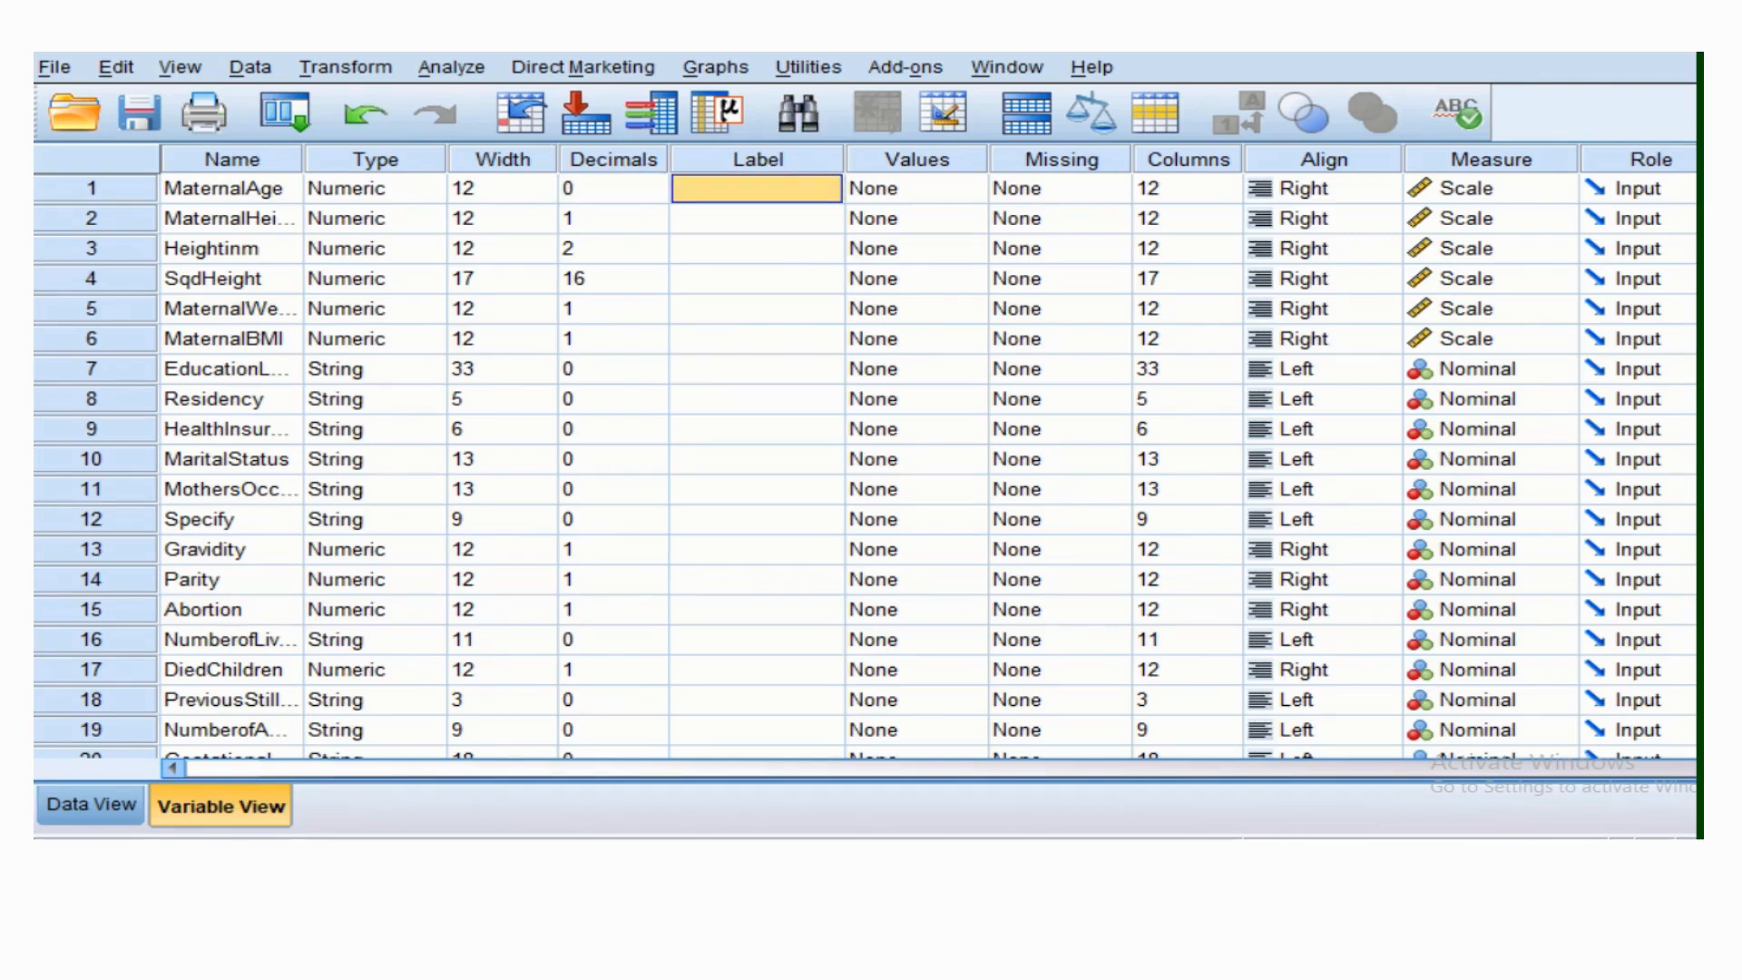
{"action": "left_click", "coordinate": [757, 189]}
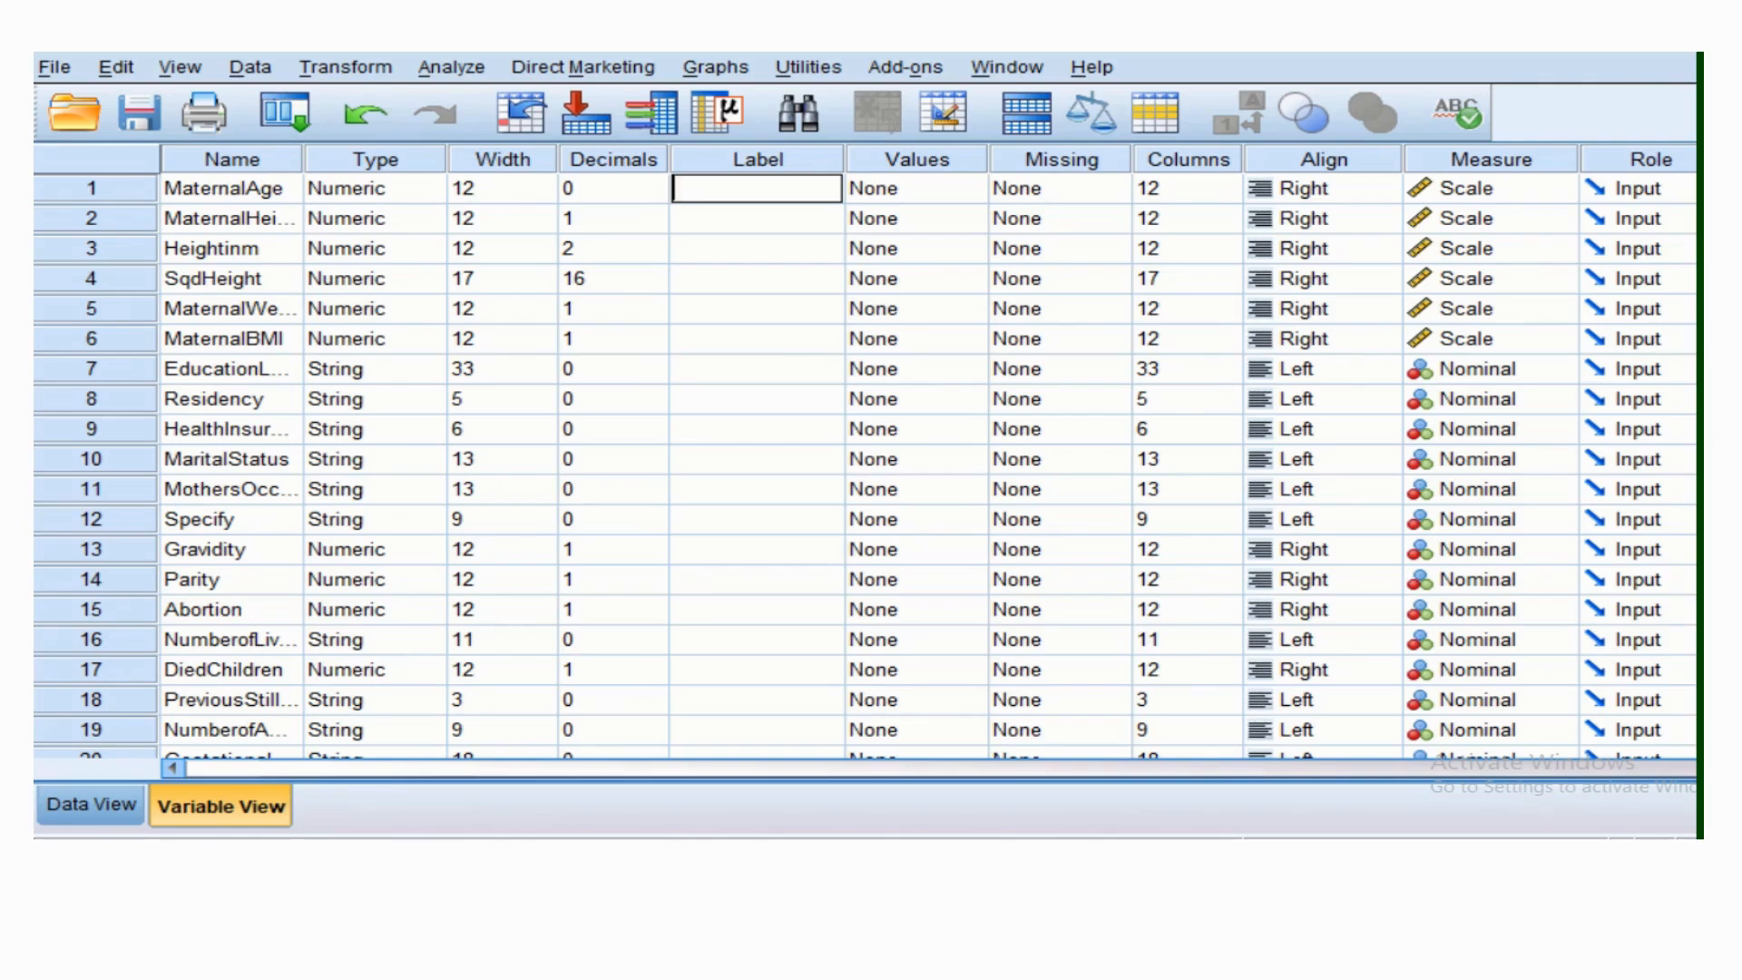
{"action": "type", "text": "Maternal age"}
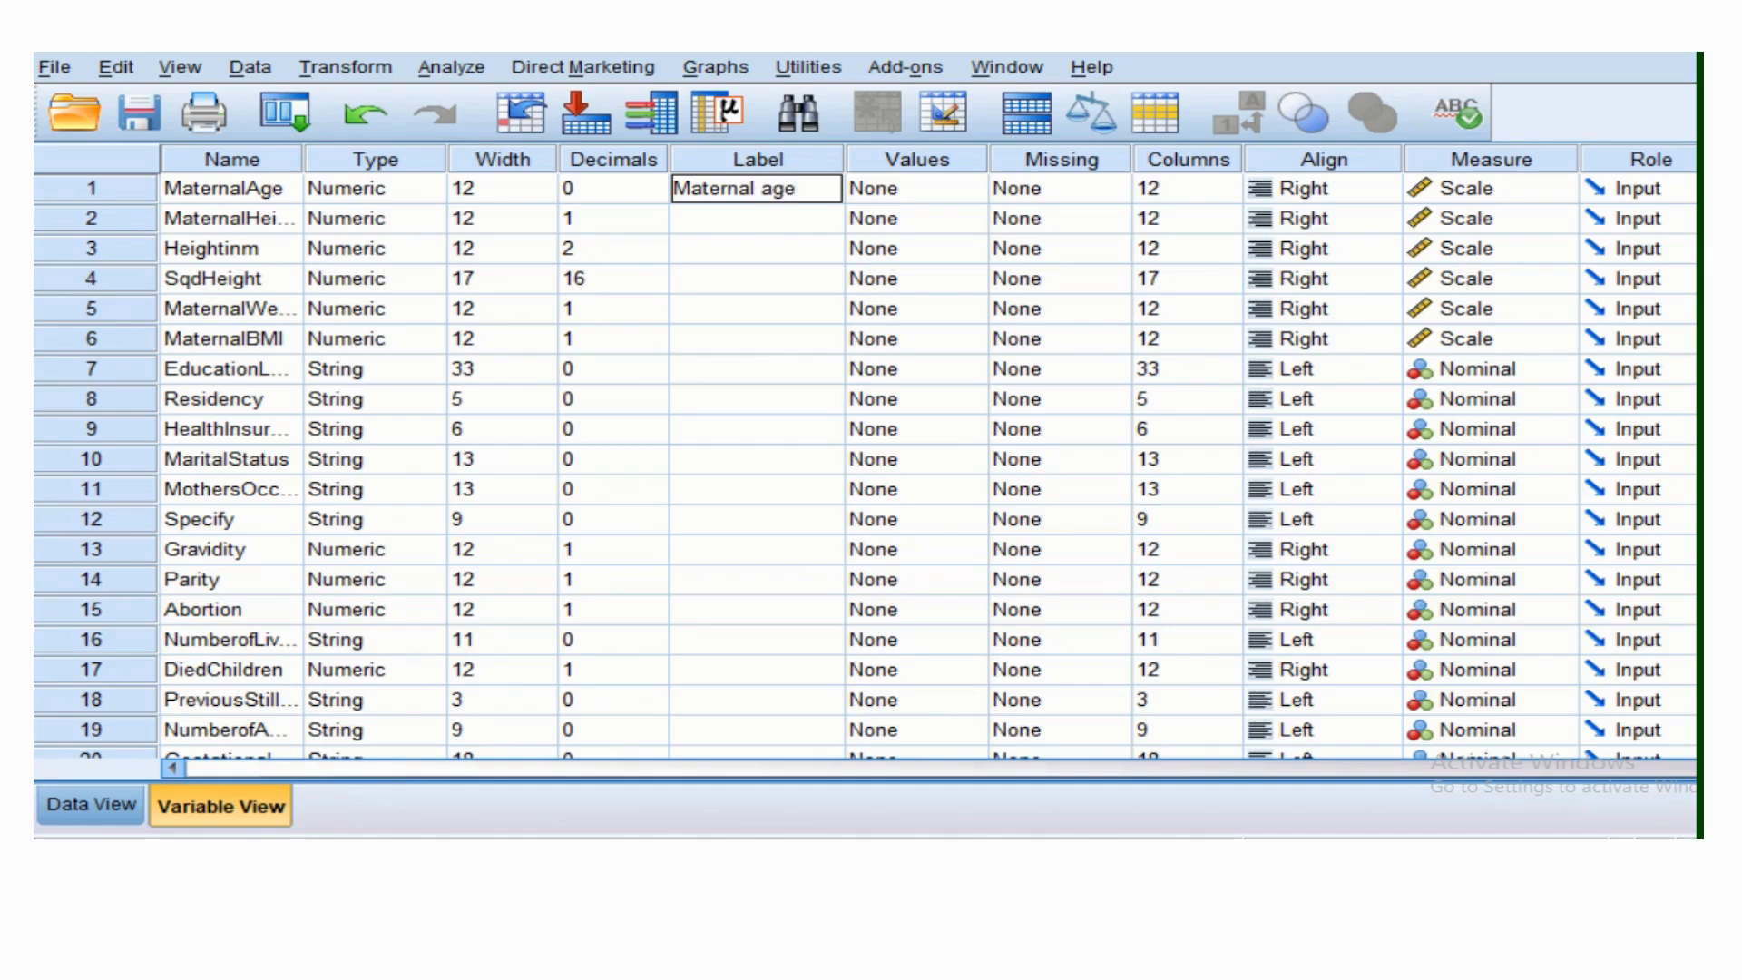
{"action": "key", "text": "Tab"}
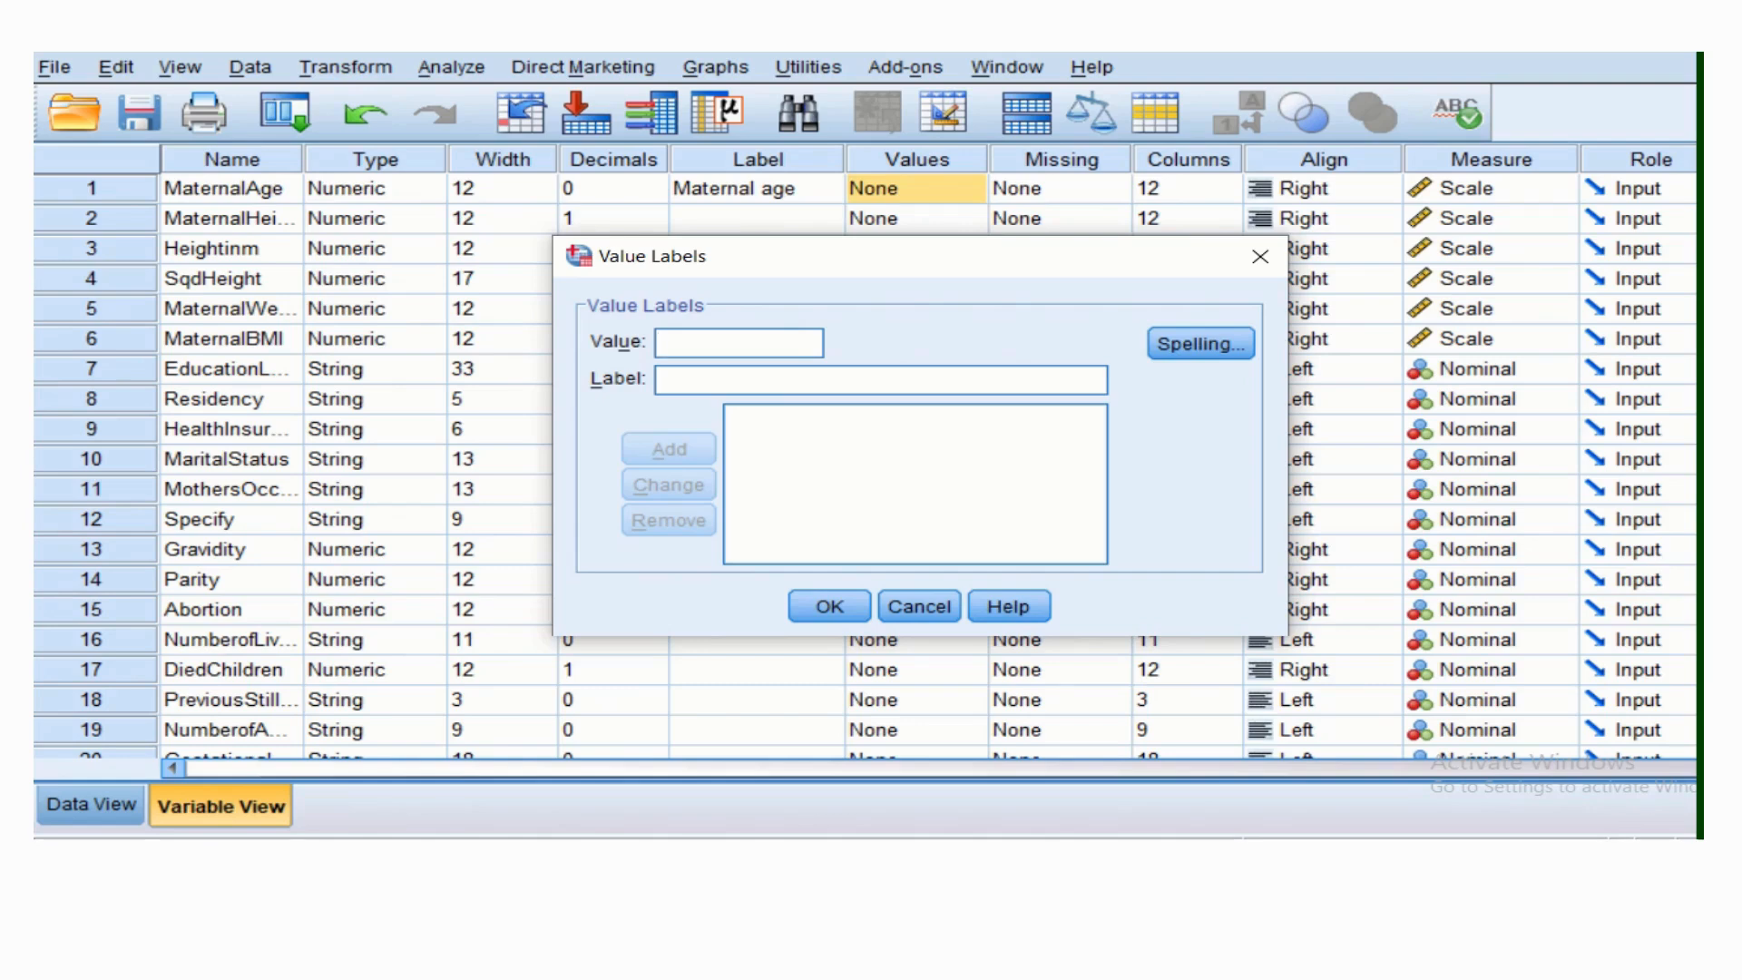
Review the value label, missing value and column width settings of MaternalAge and check its column in the data view.
{"action": "left_click", "coordinate": [1260, 257]}
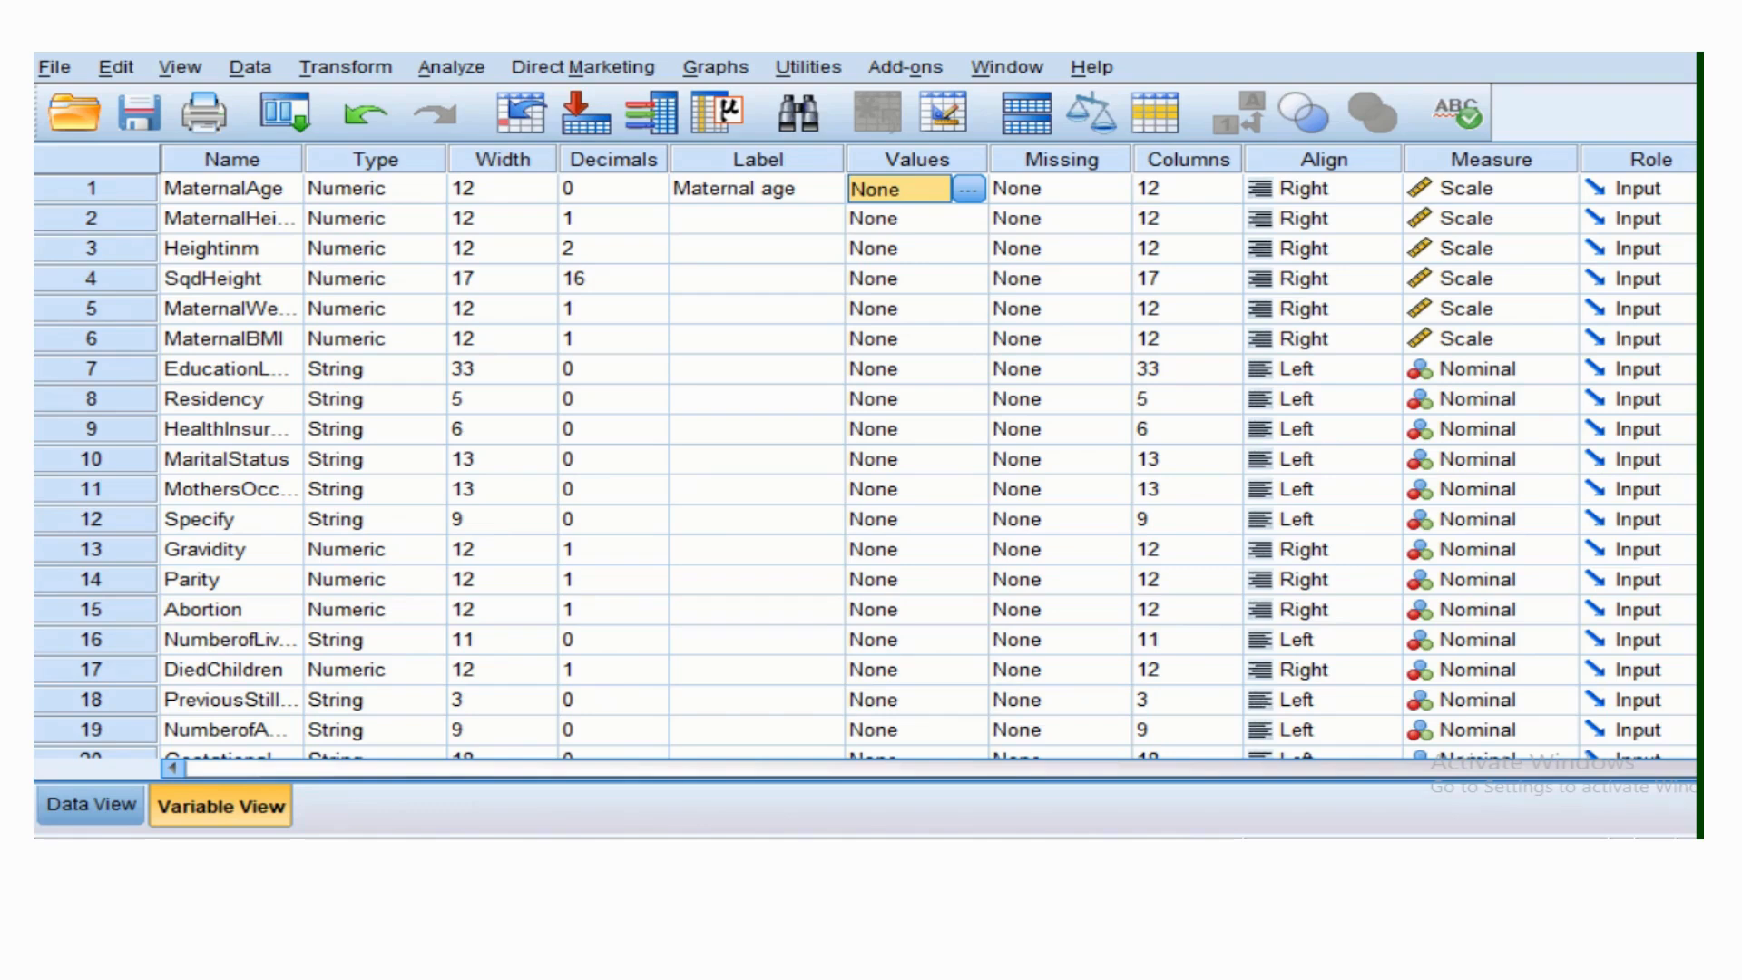
{"action": "left_click", "coordinate": [1043, 189]}
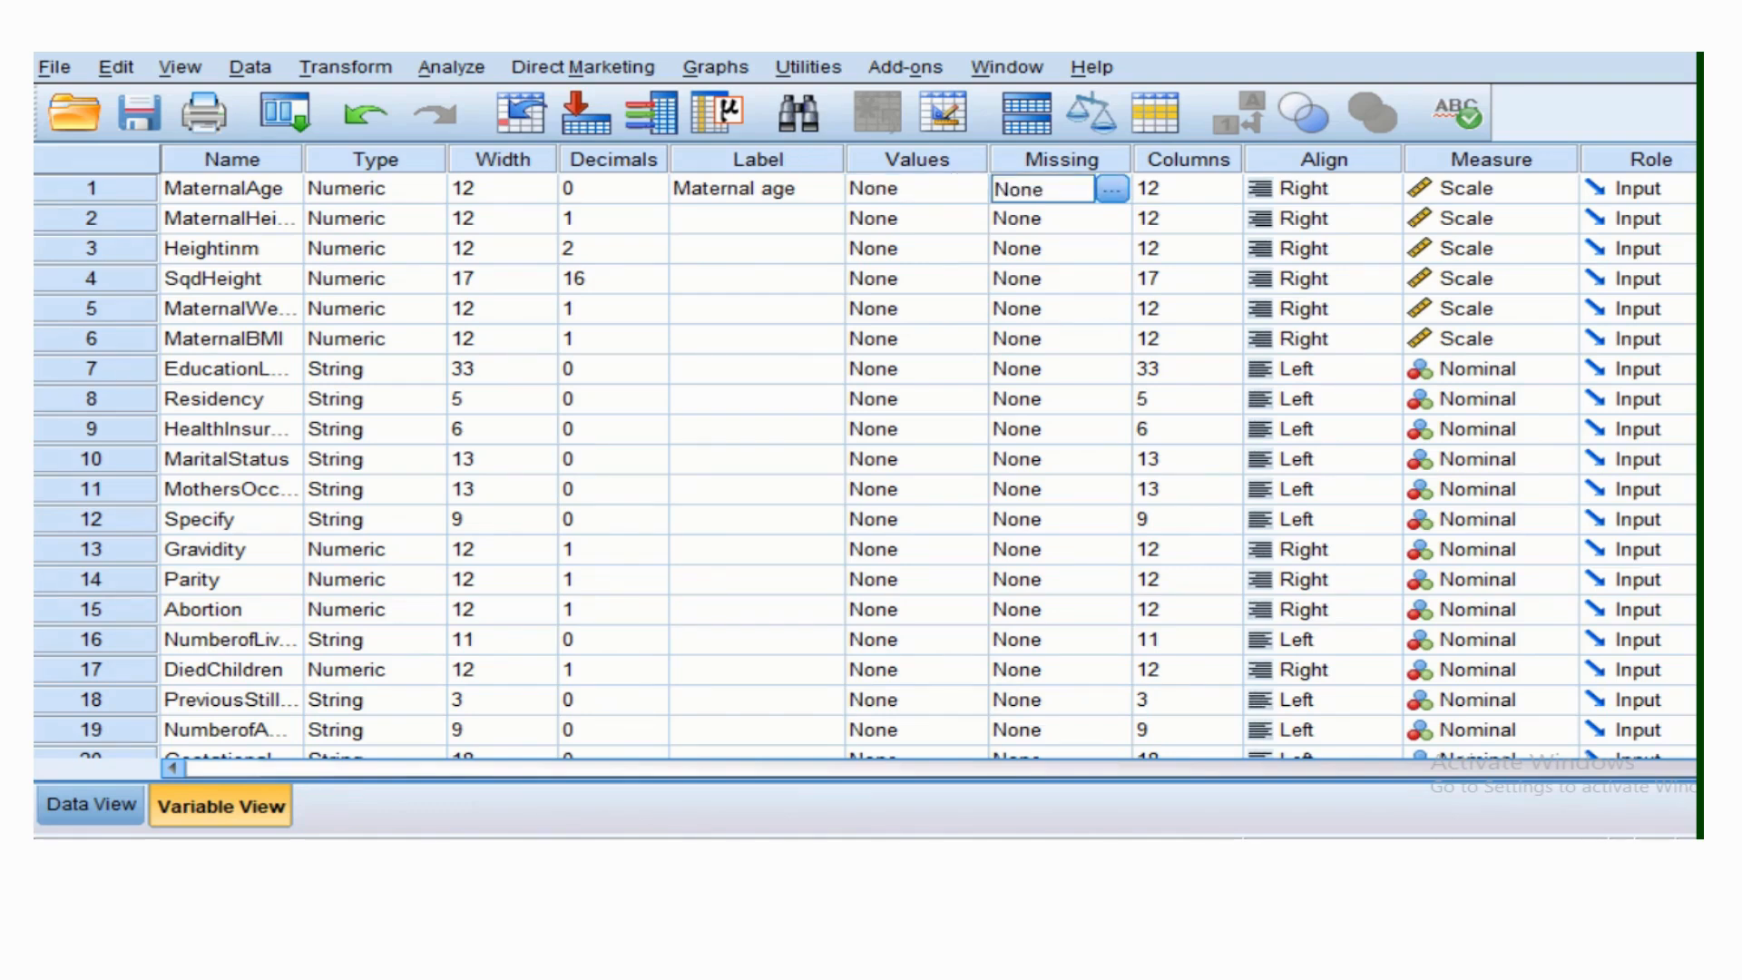
{"action": "left_click", "coordinate": [1176, 189]}
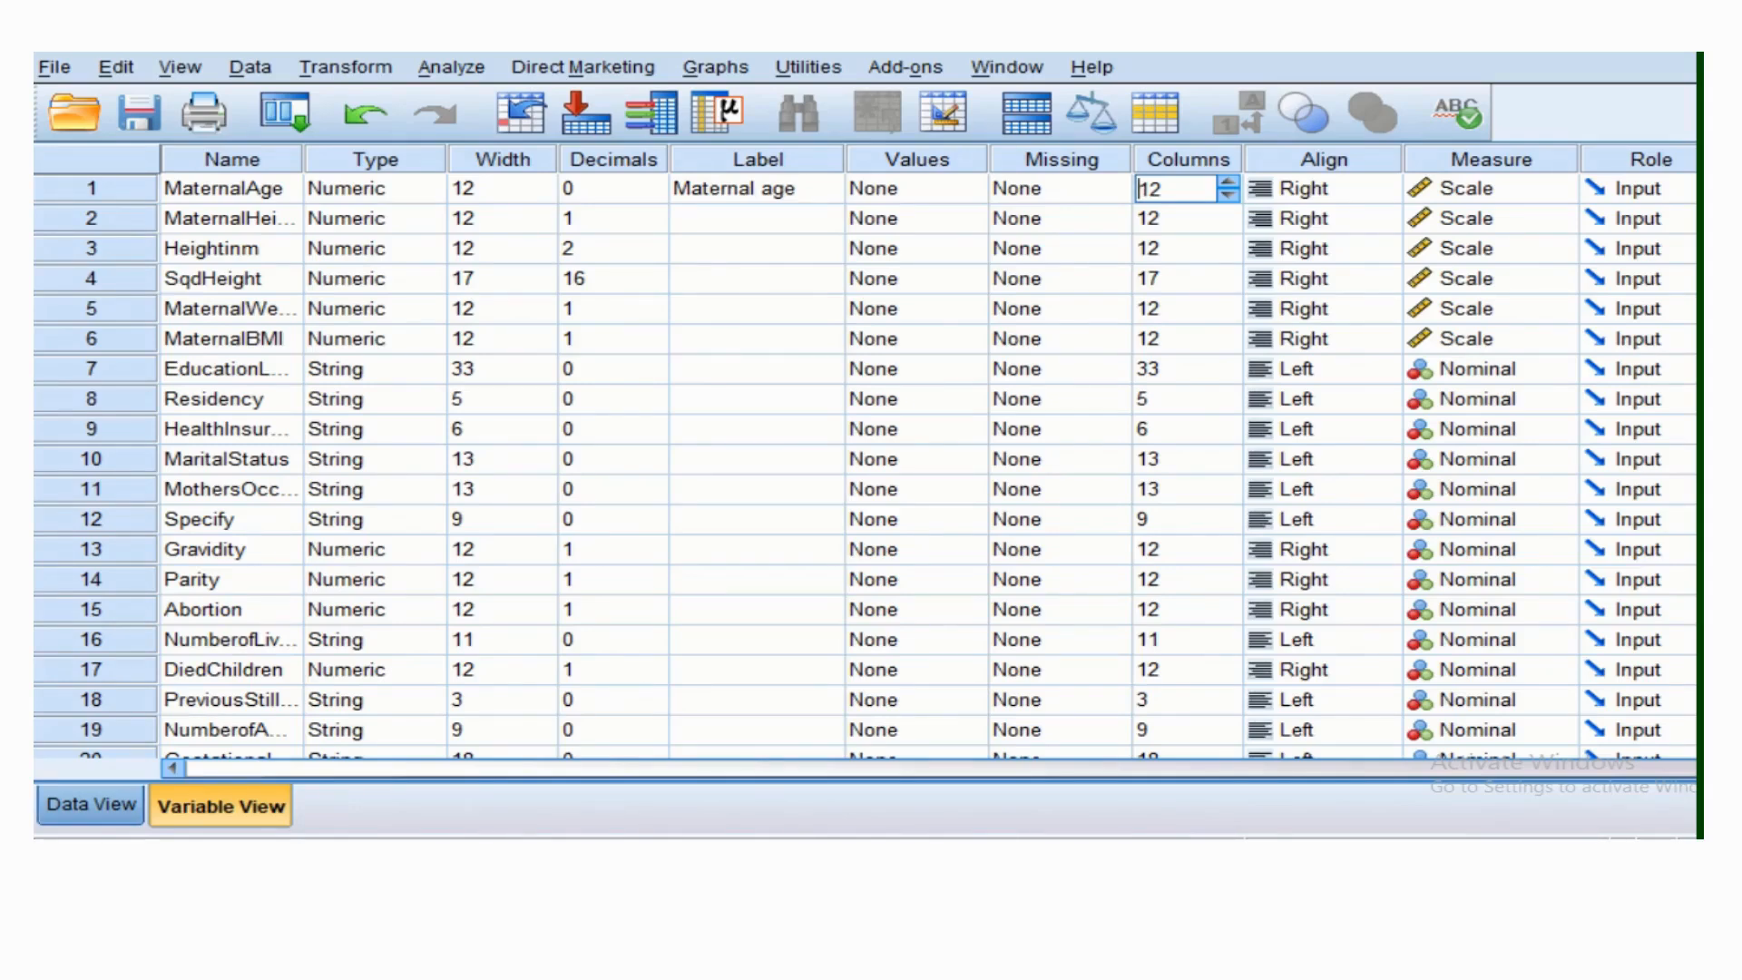
{"action": "left_click", "coordinate": [92, 805]}
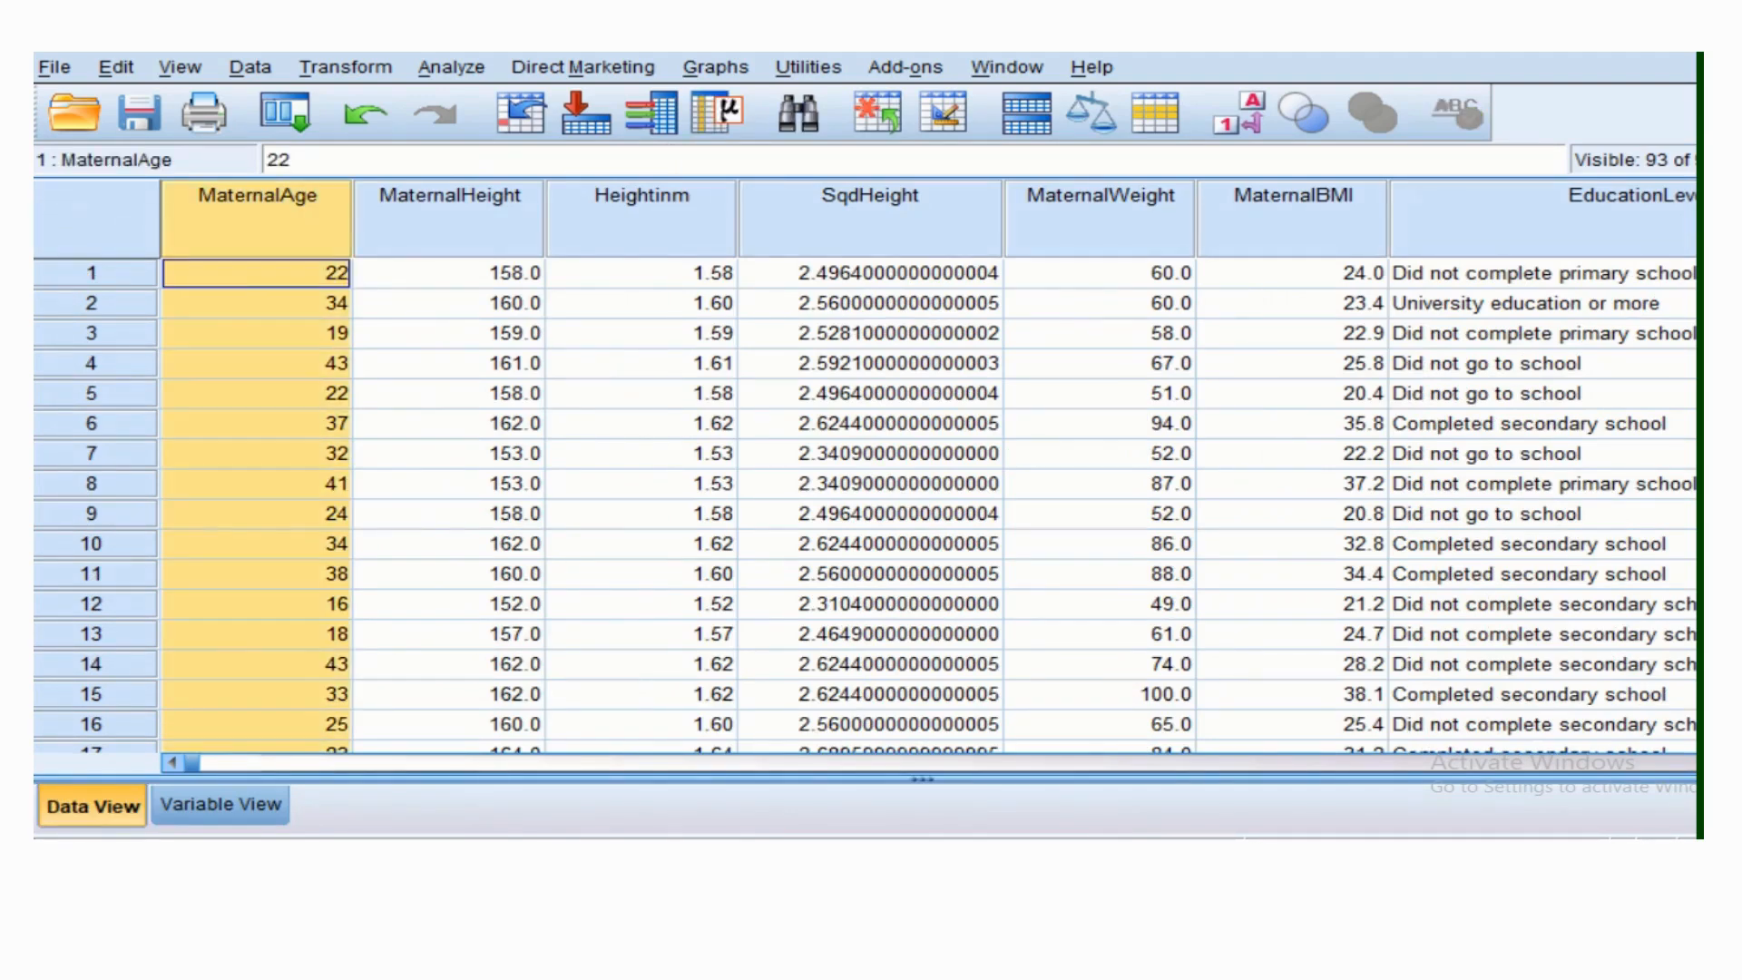
{"action": "left_click", "coordinate": [221, 805]}
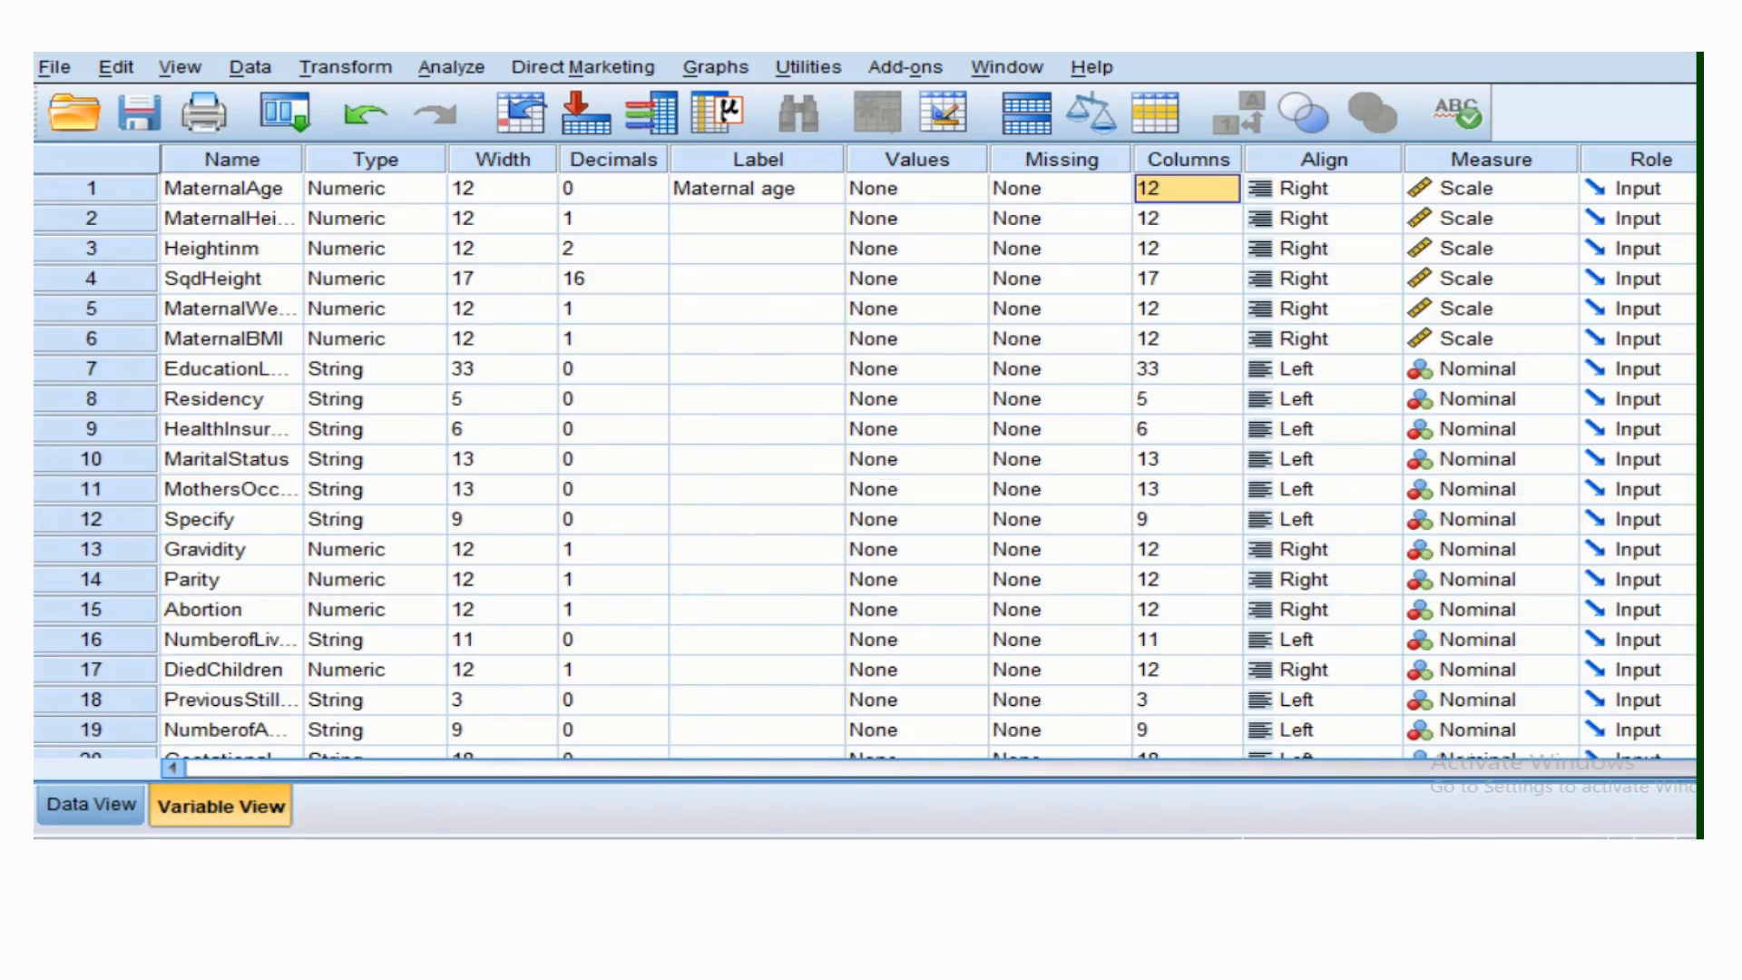
Set the alignment of MaternalAge to Center and check its column in the data view.
{"action": "left_click", "coordinate": [1327, 189]}
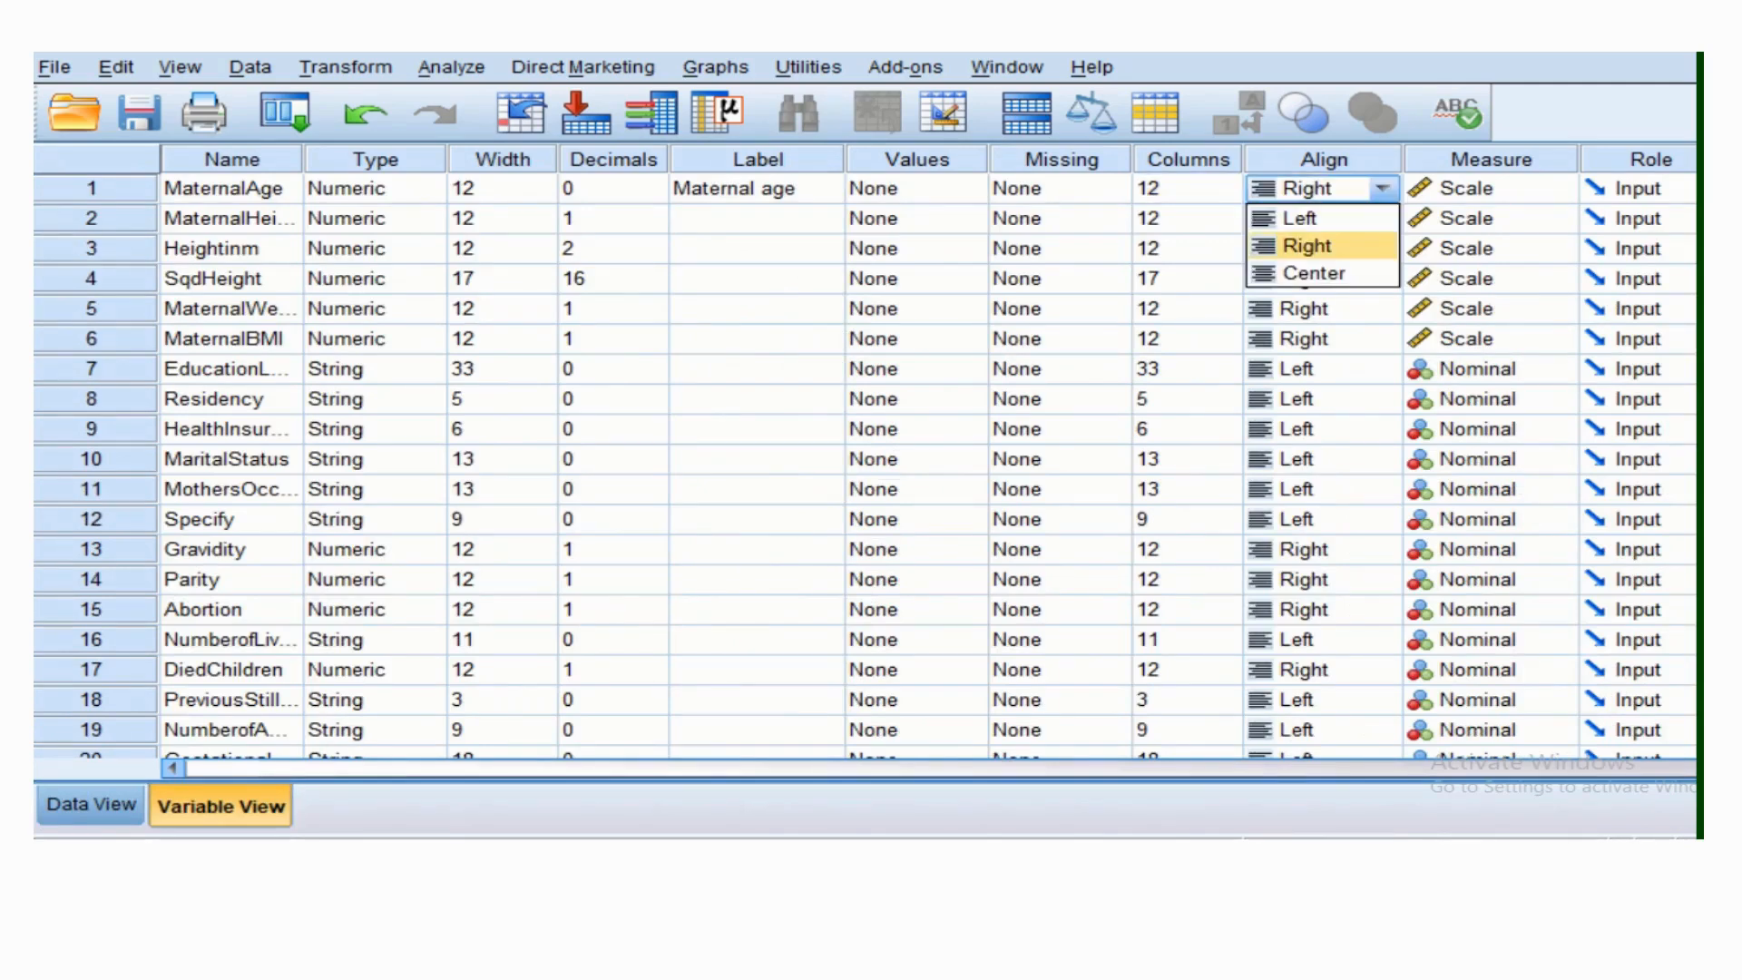
{"action": "left_click", "coordinate": [1315, 273]}
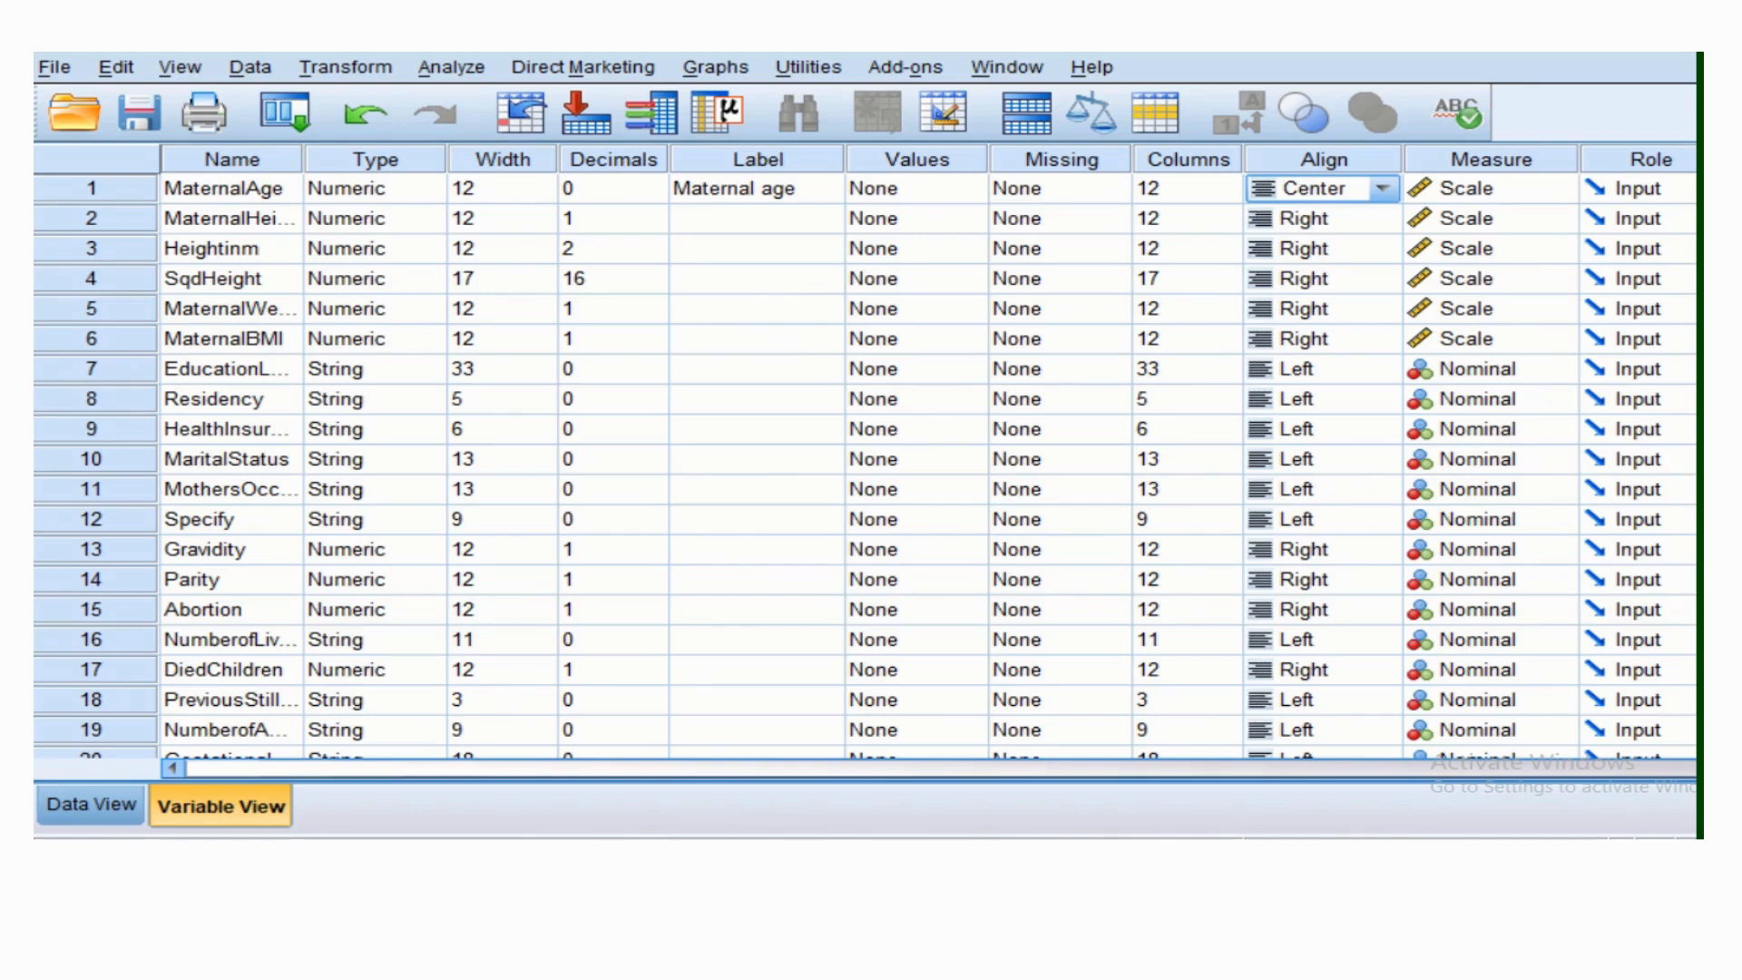
{"action": "left_click", "coordinate": [91, 805]}
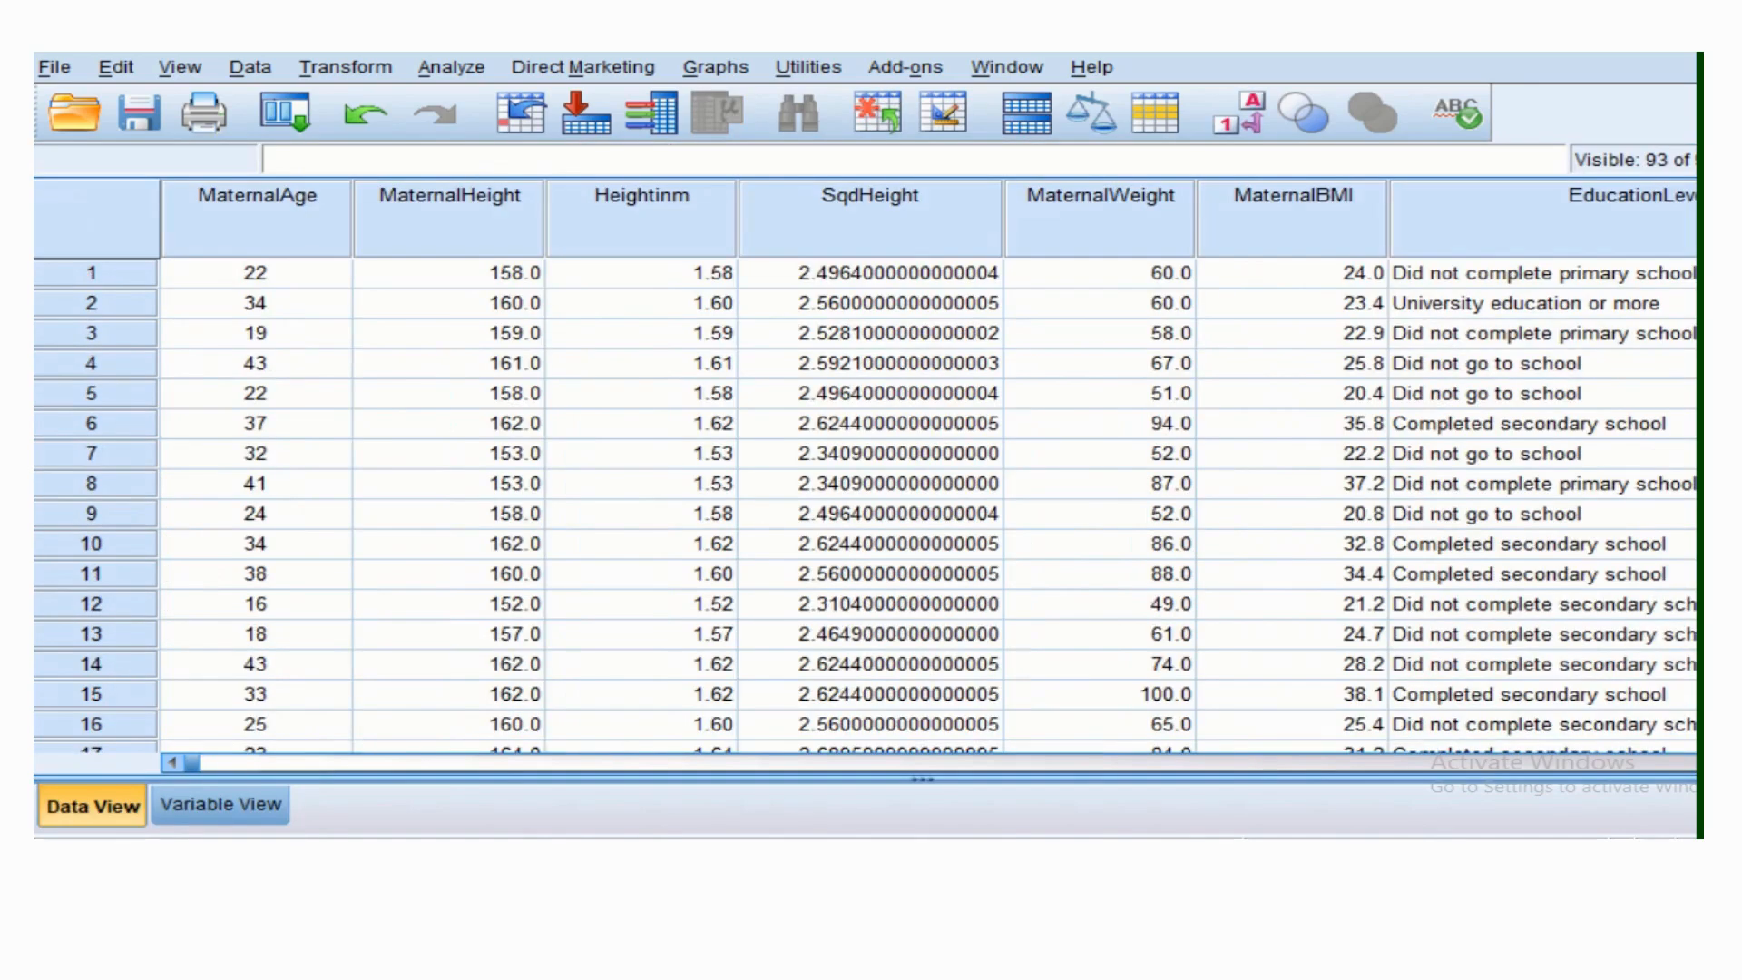
{"action": "left_click", "coordinate": [257, 209]}
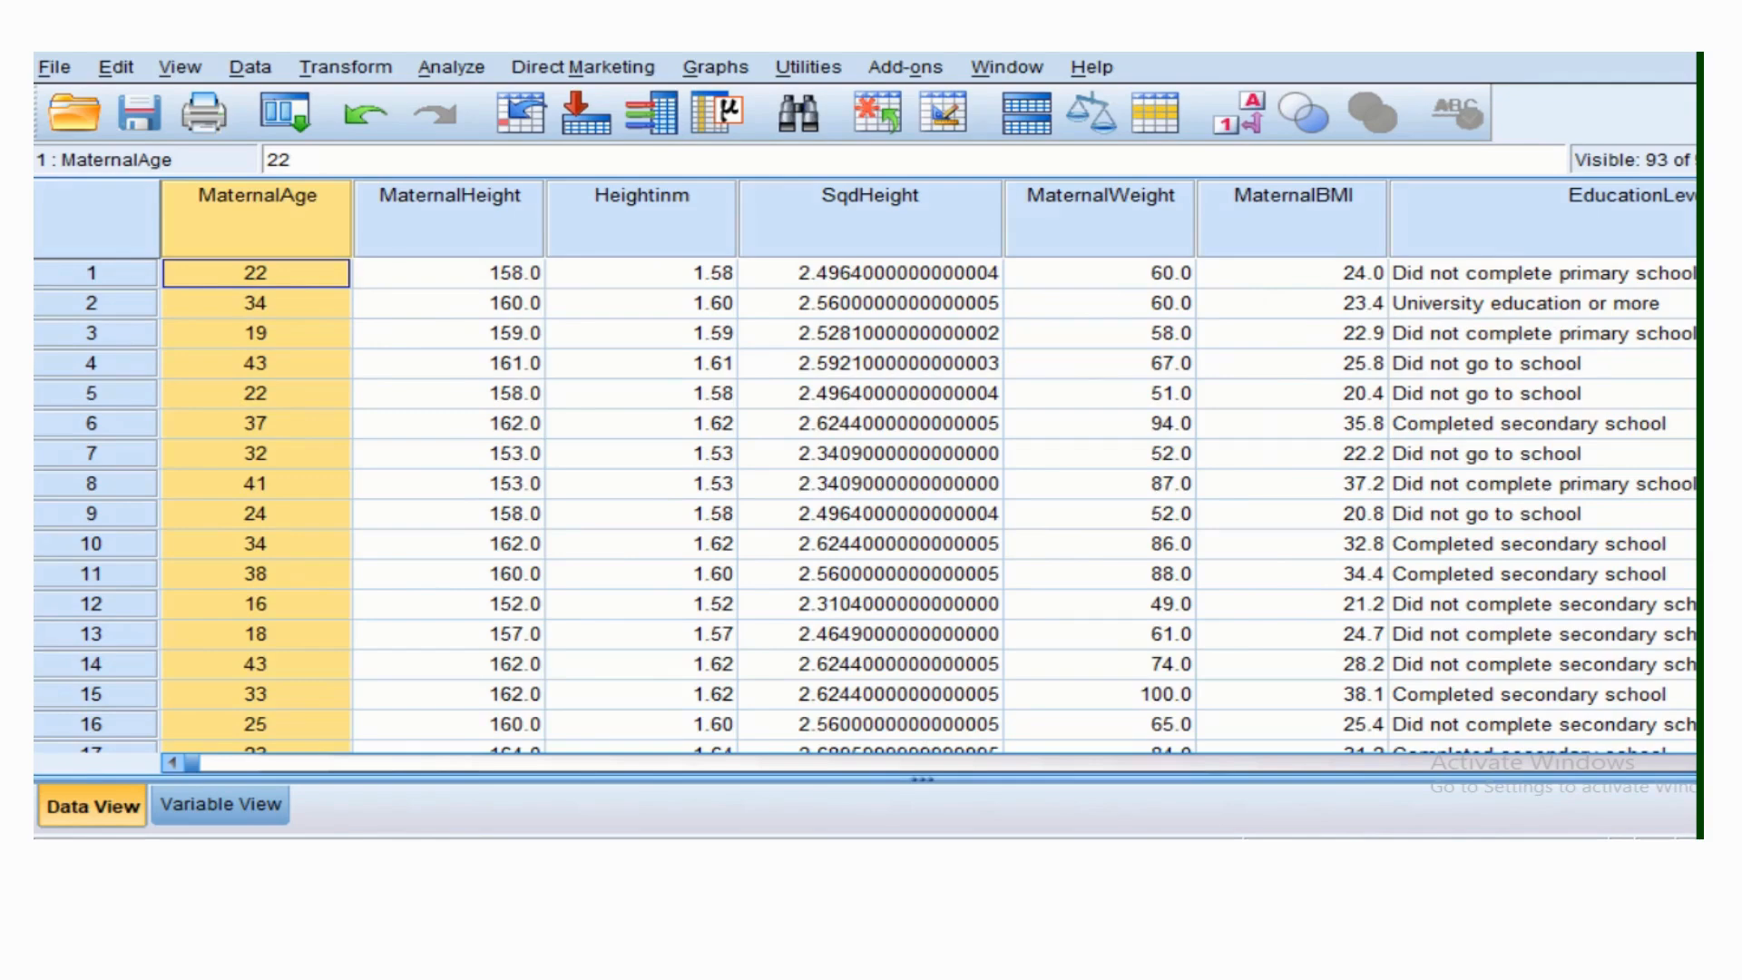
{"action": "left_click", "coordinate": [220, 805]}
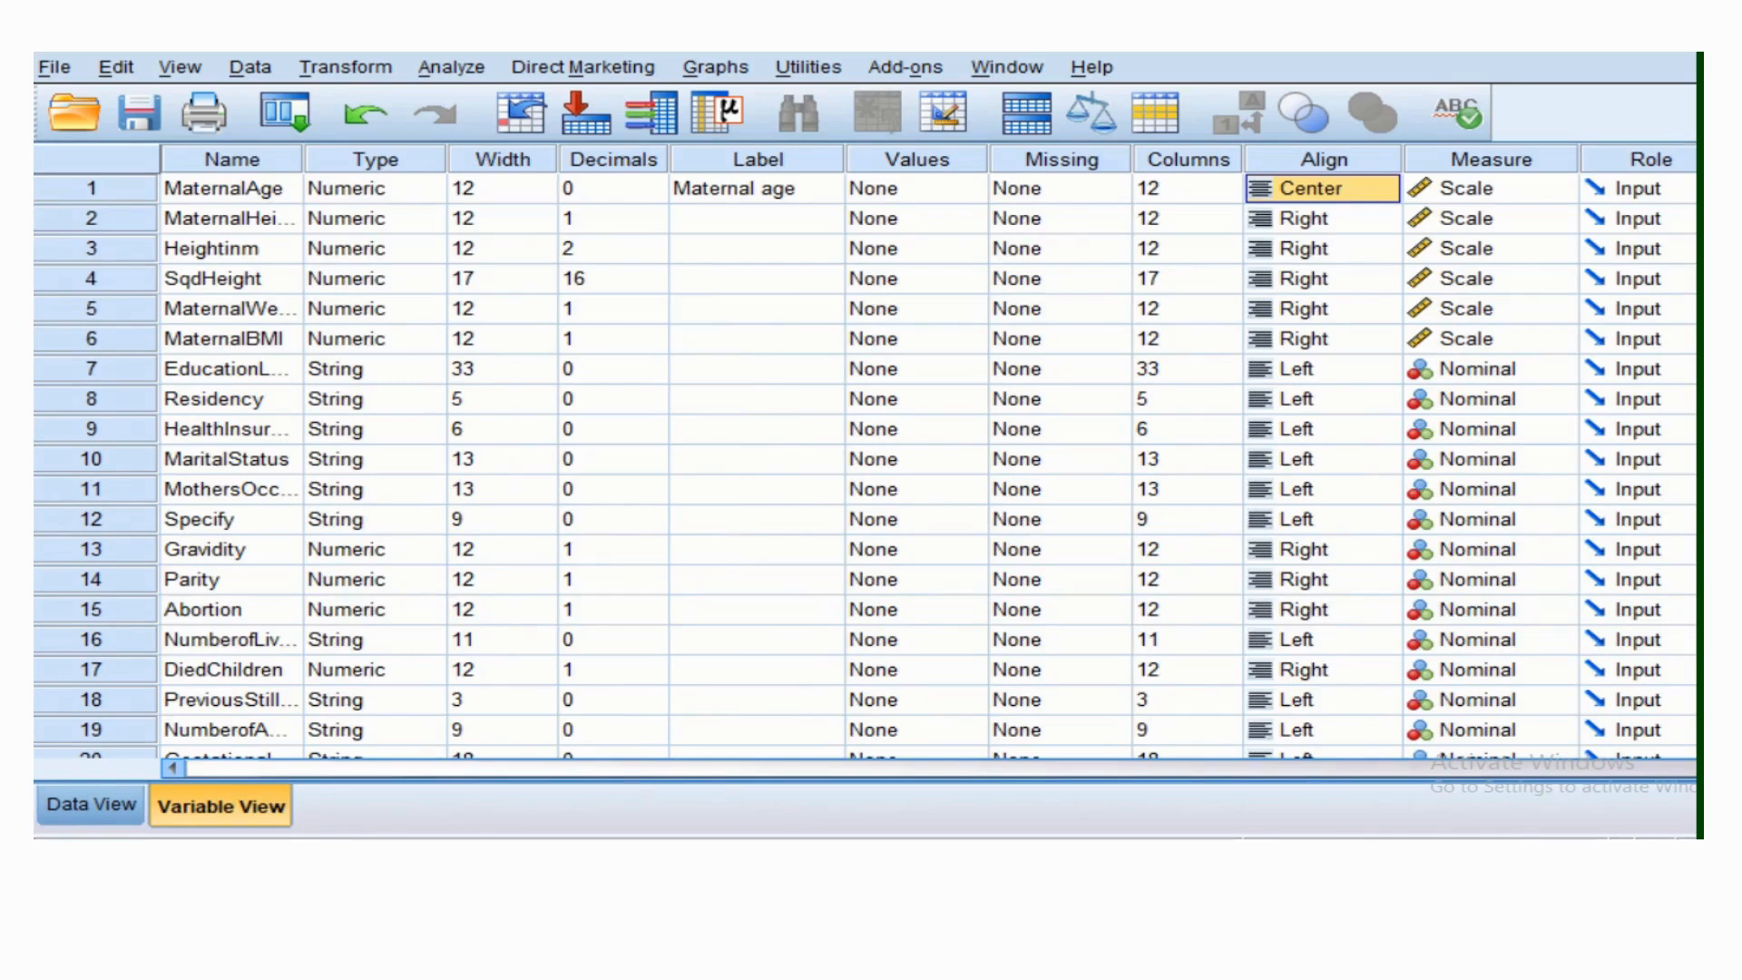
Change the alignment of MaternalAge to Left and check its column in the data view.
{"action": "left_click", "coordinate": [1382, 189]}
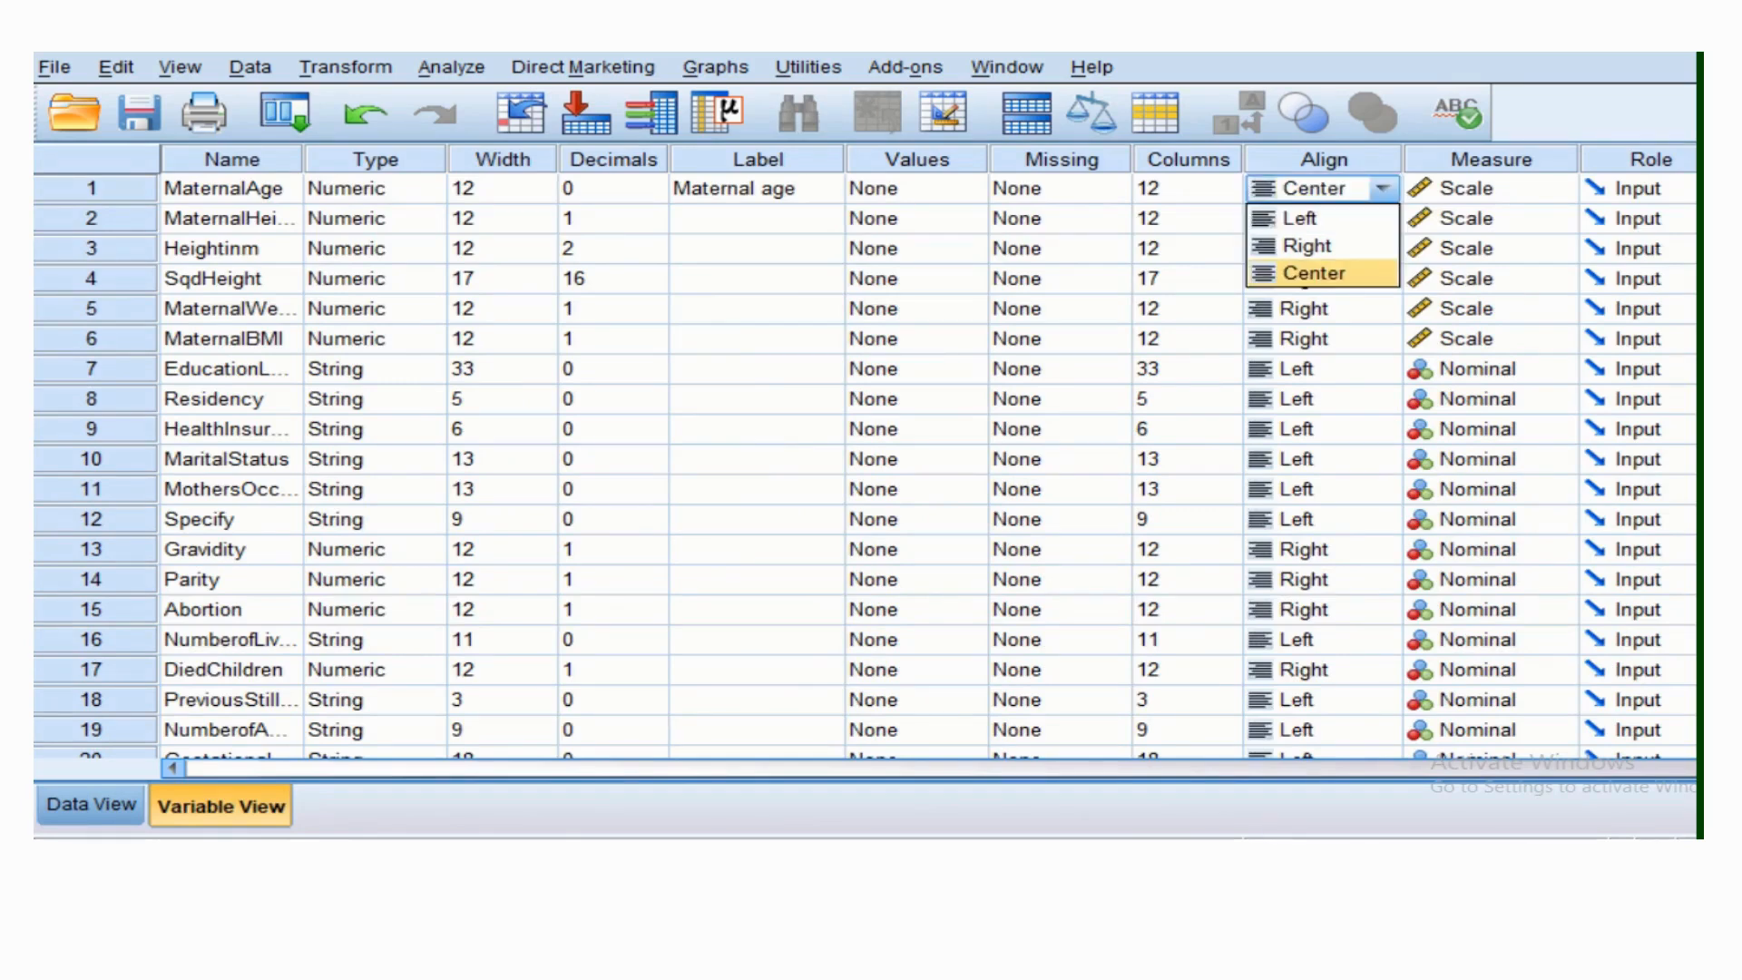
{"action": "left_click", "coordinate": [1301, 219]}
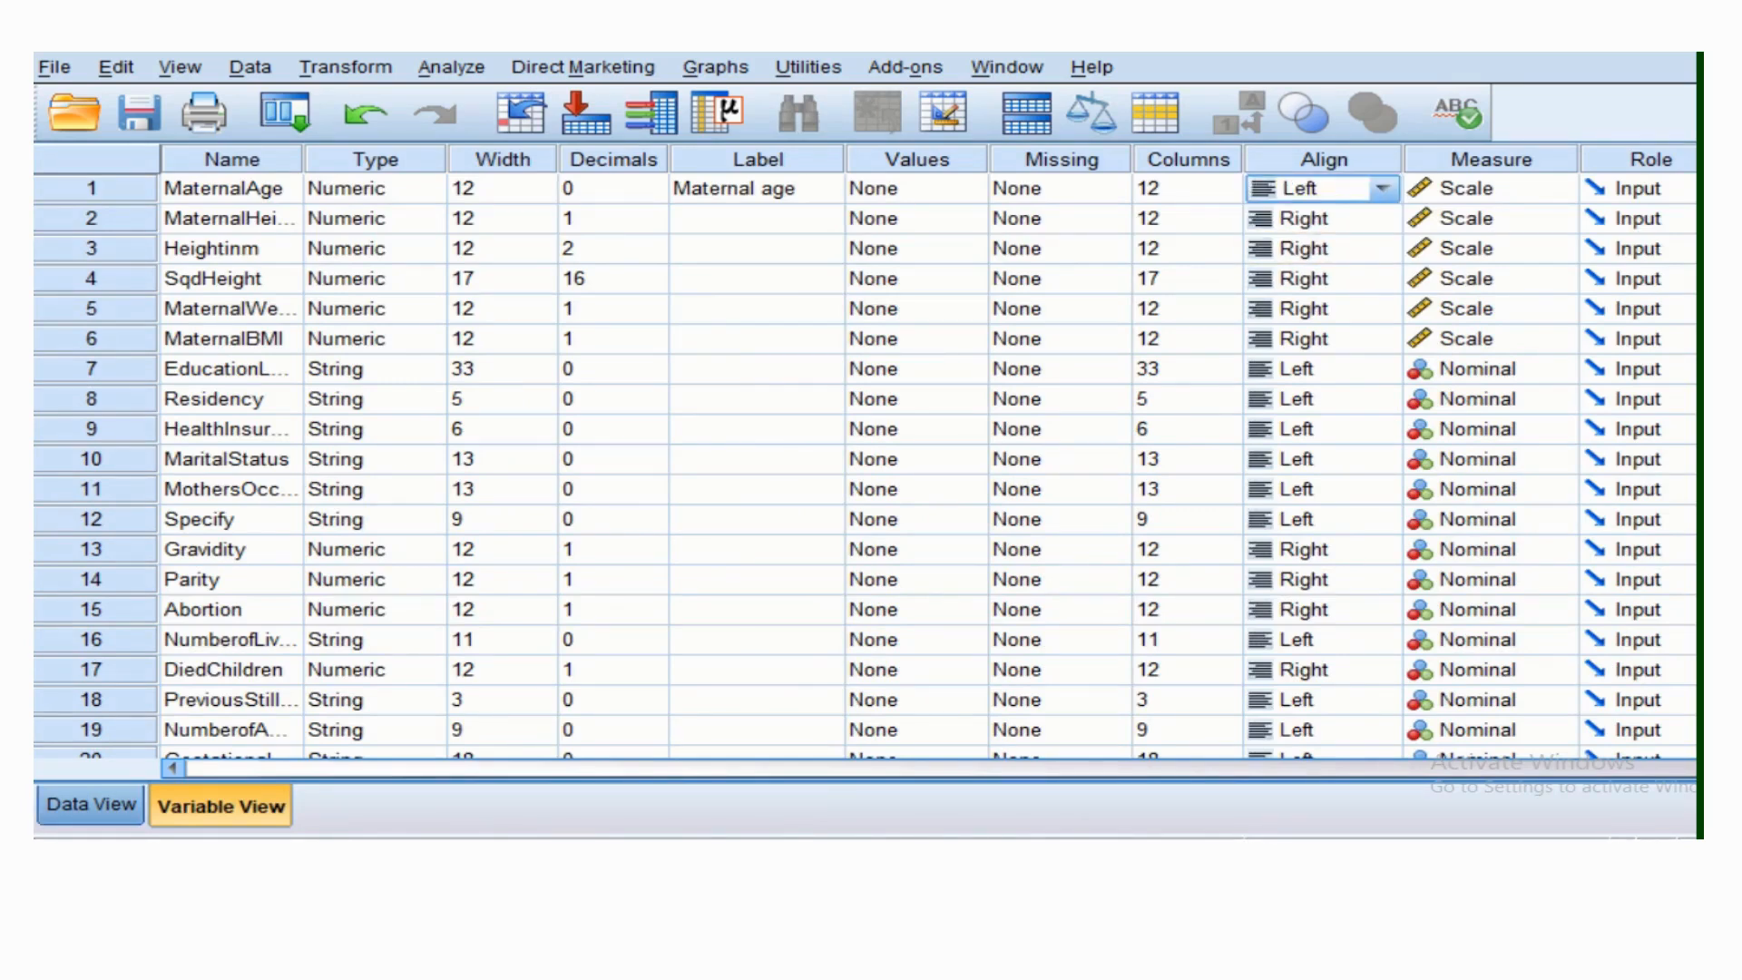
{"action": "left_click", "coordinate": [91, 805]}
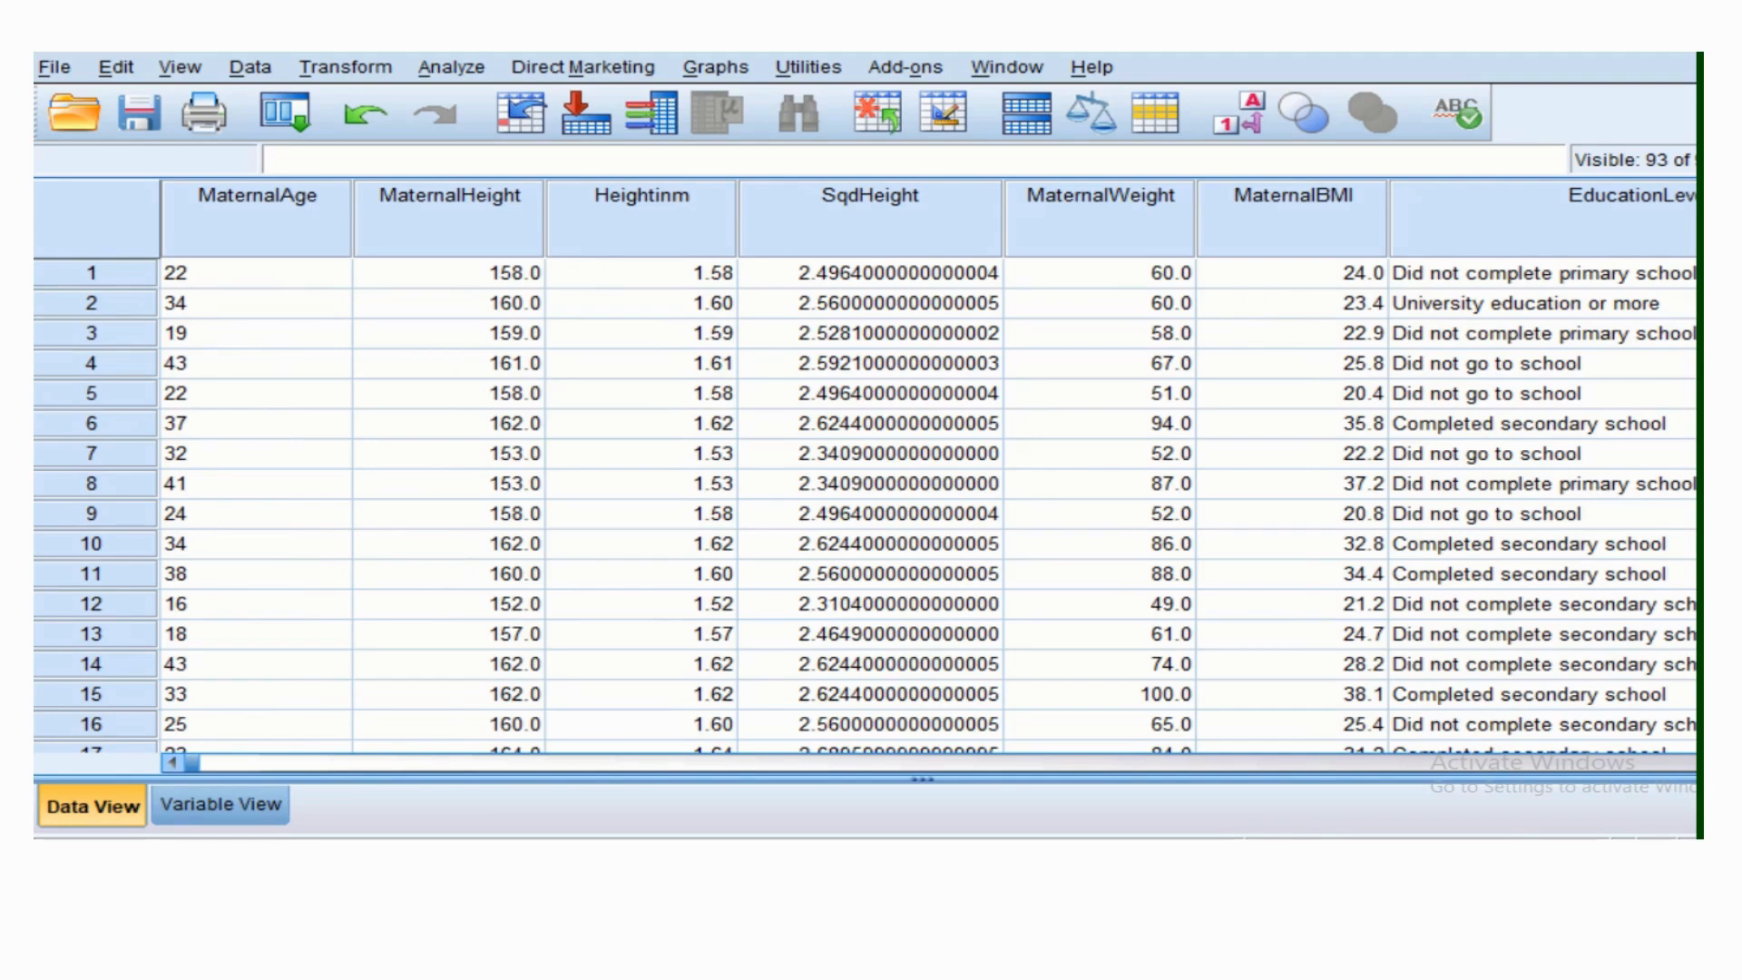
{"action": "left_click", "coordinate": [220, 804]}
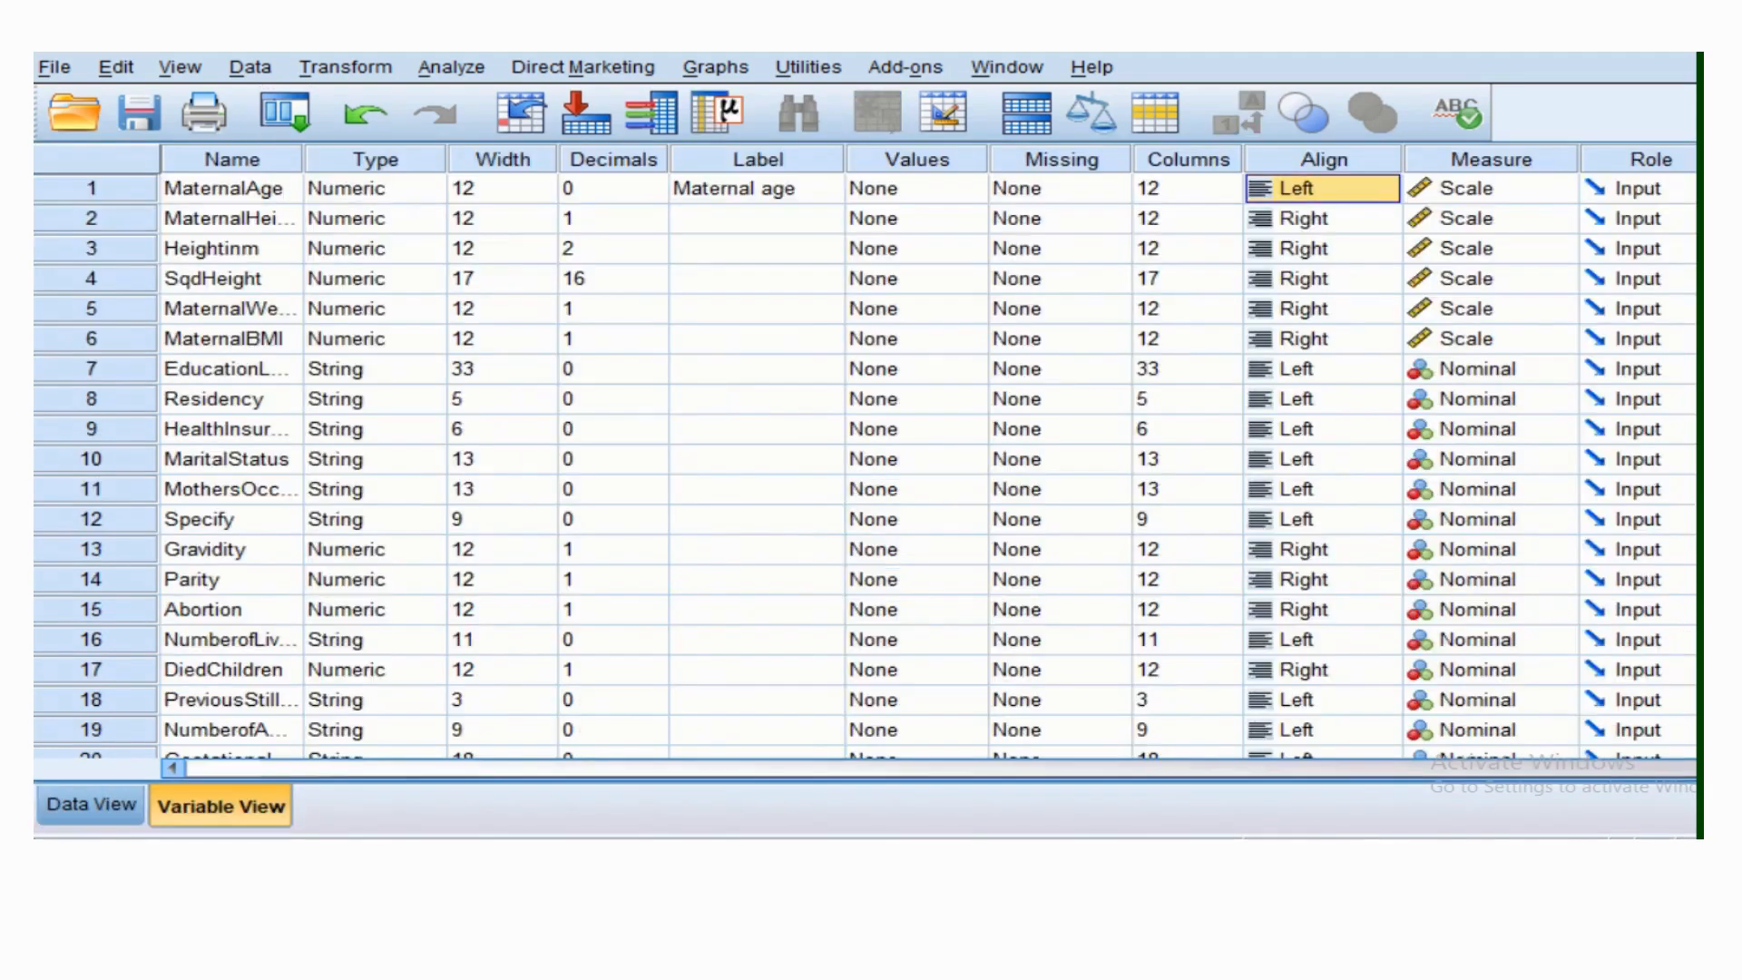
Set the alignment of MaternalAge back to Center.
{"action": "left_click", "coordinate": [1334, 189]}
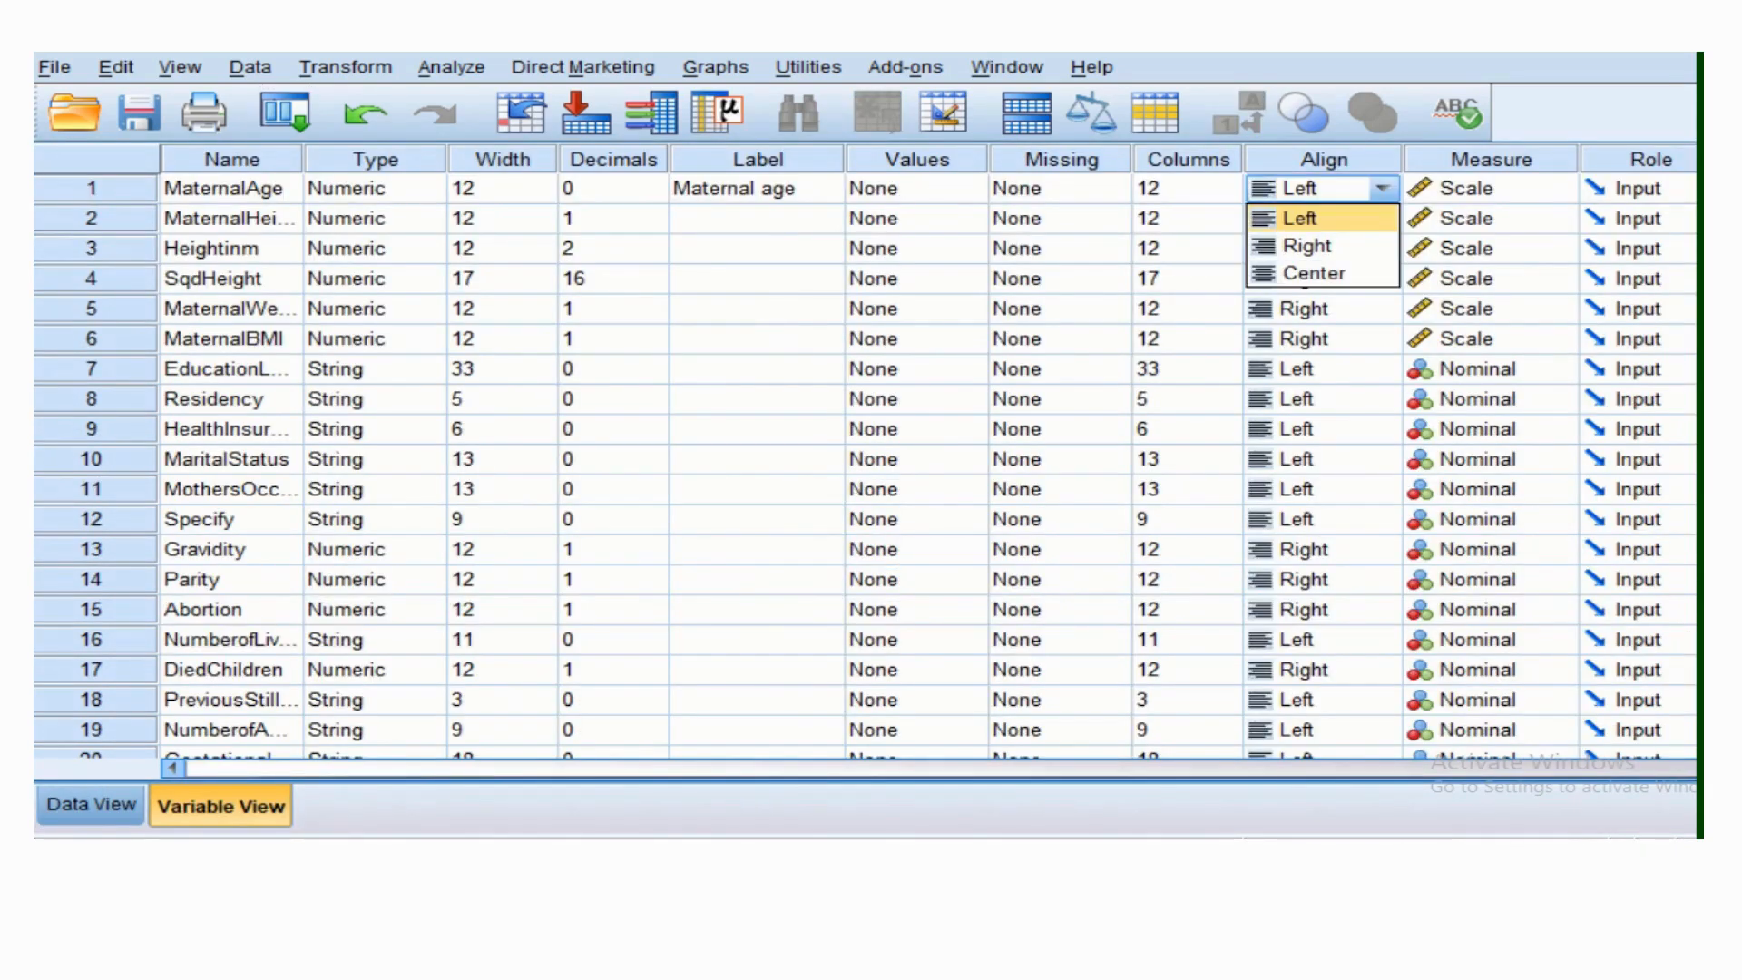
{"action": "key", "text": "Down"}
{"action": "key", "text": "Down"}
{"action": "key", "text": "Return"}
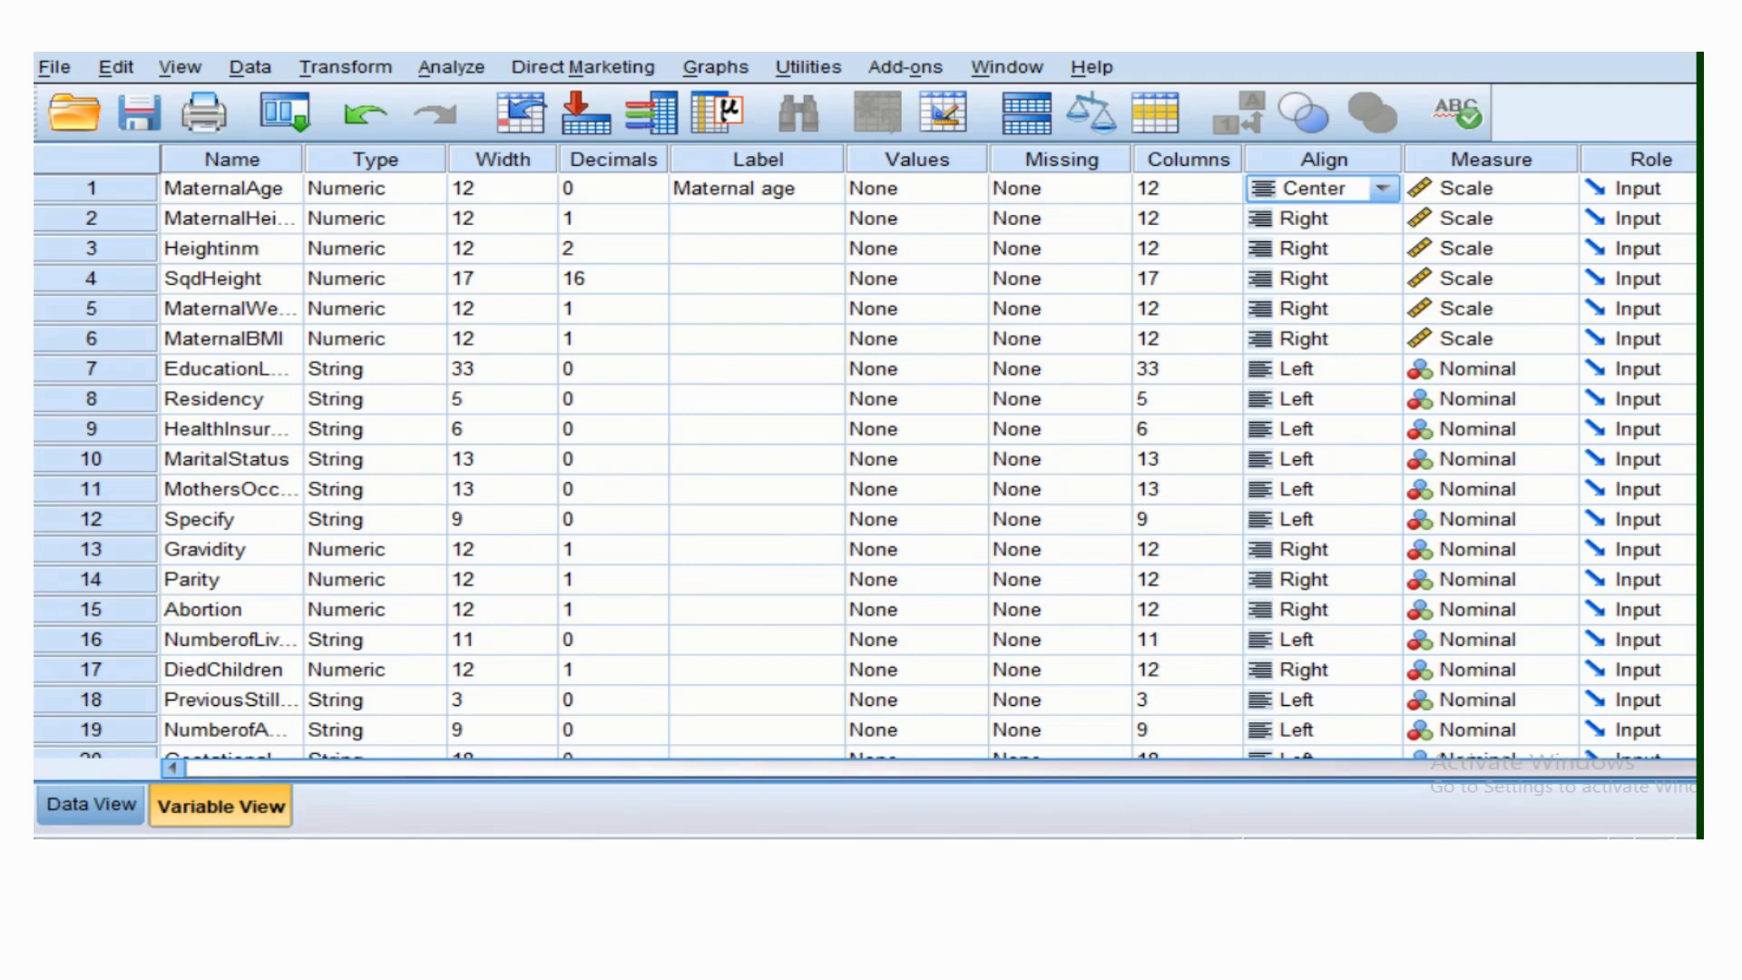
Show the available measurement levels for the MaternalAge variable.
{"action": "left_click", "coordinate": [1559, 189]}
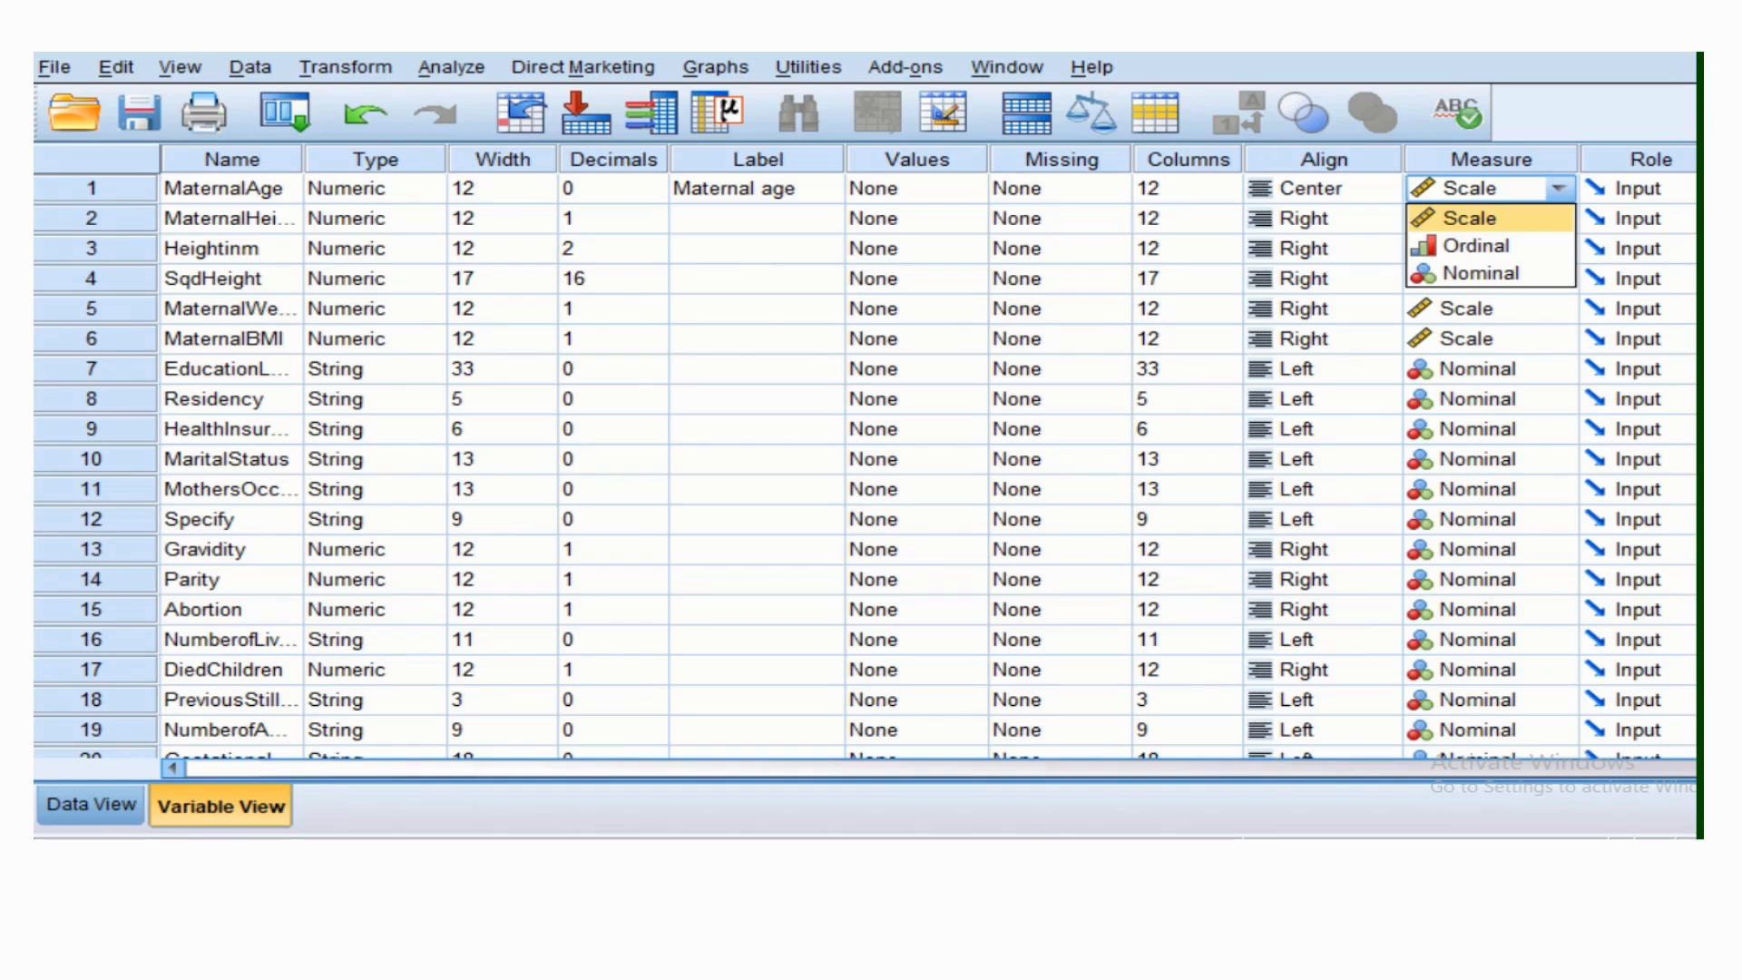
{"action": "mouse_move", "coordinate": [871, 54]}
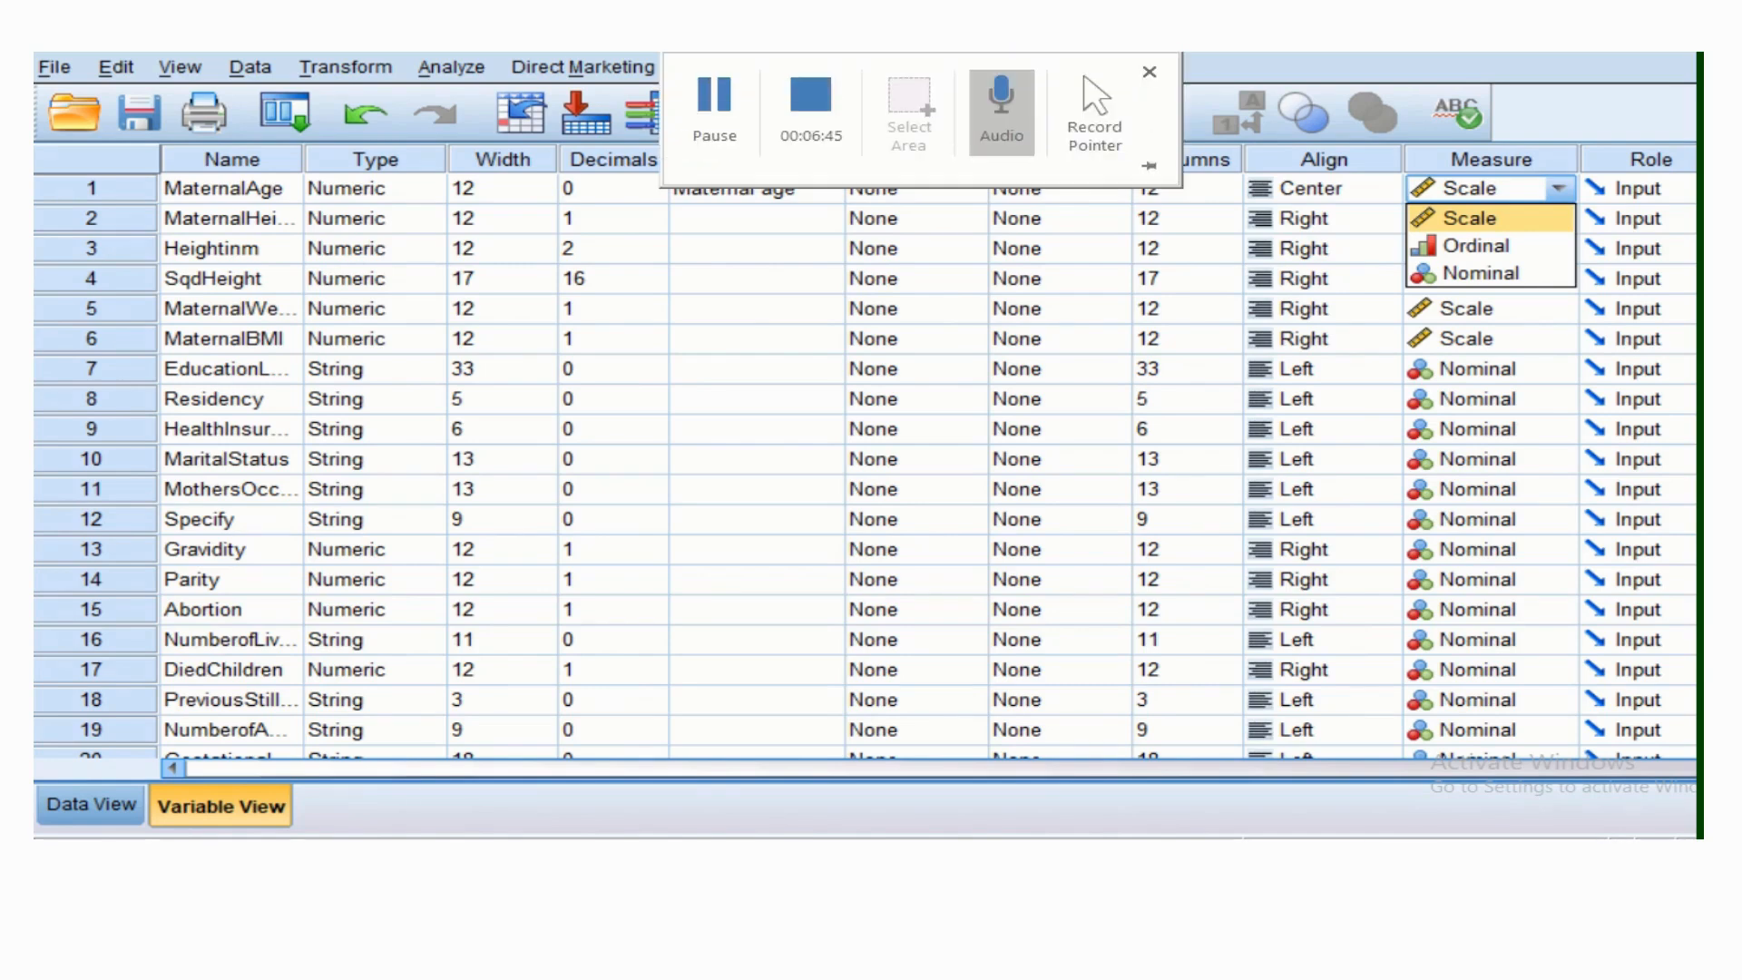